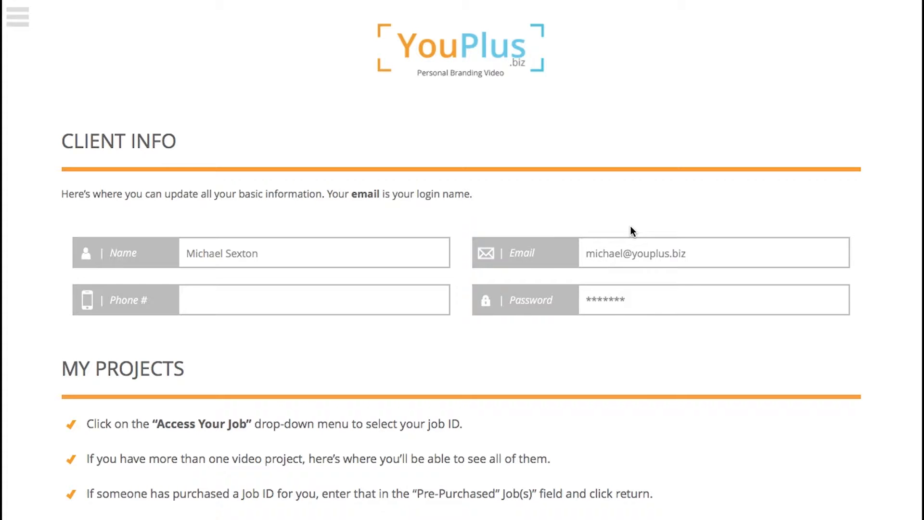
# Review the job's Step 1 Video Info details, then return to Step 4 Links & Branding Page.
pyautogui.scroll(-10, 634, 276)
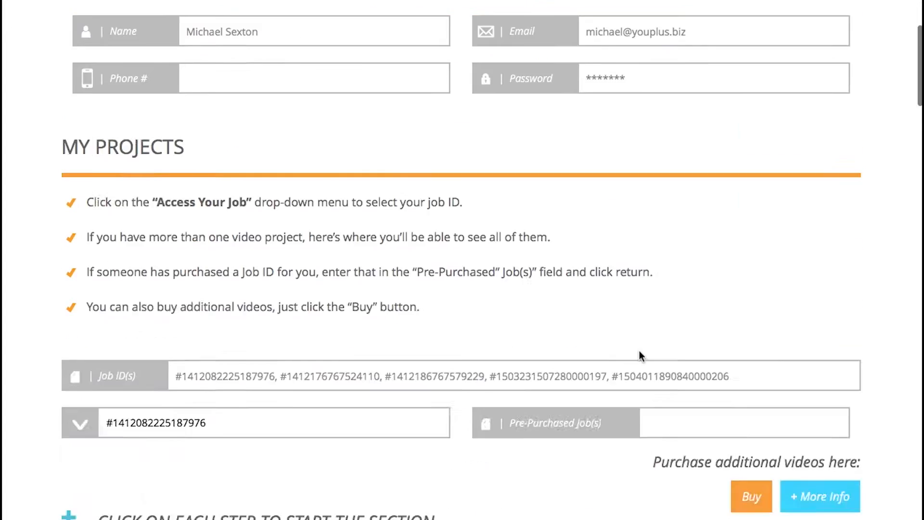
pyautogui.scroll(1, 639, 350)
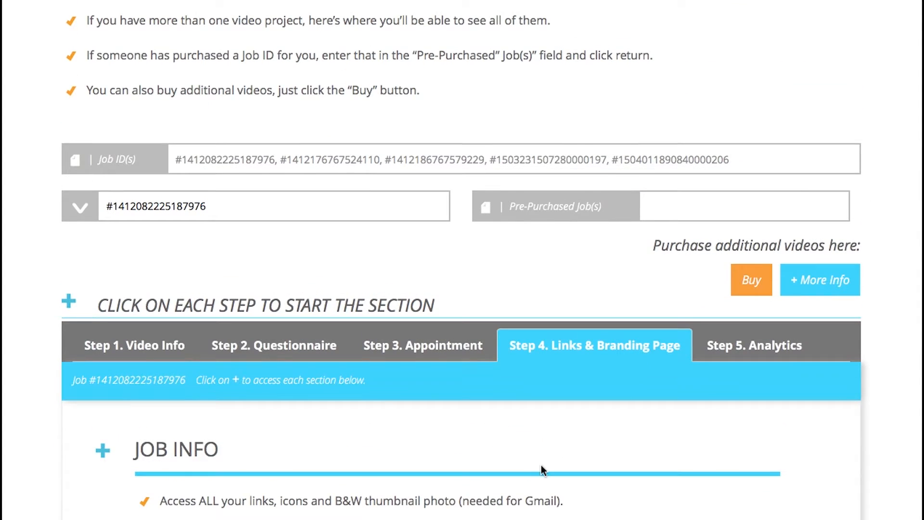
pyautogui.click(140, 338)
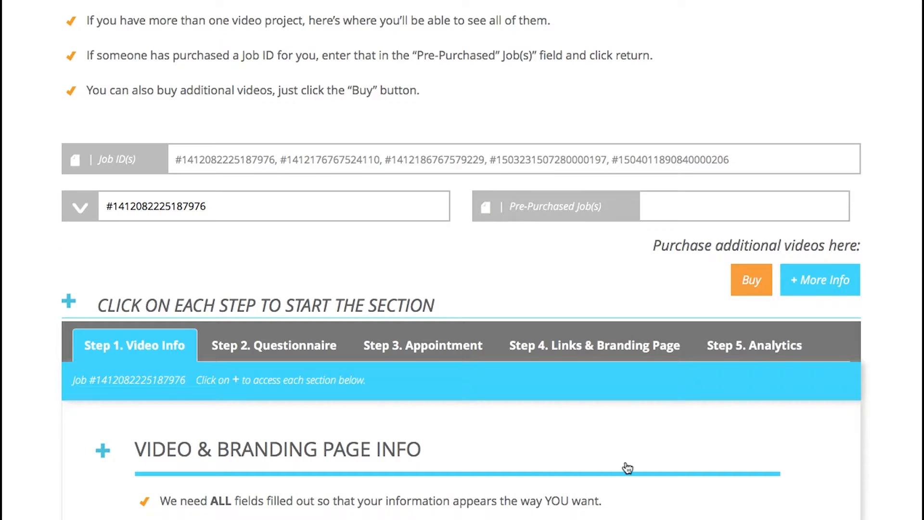
pyautogui.scroll(-12, 625, 466)
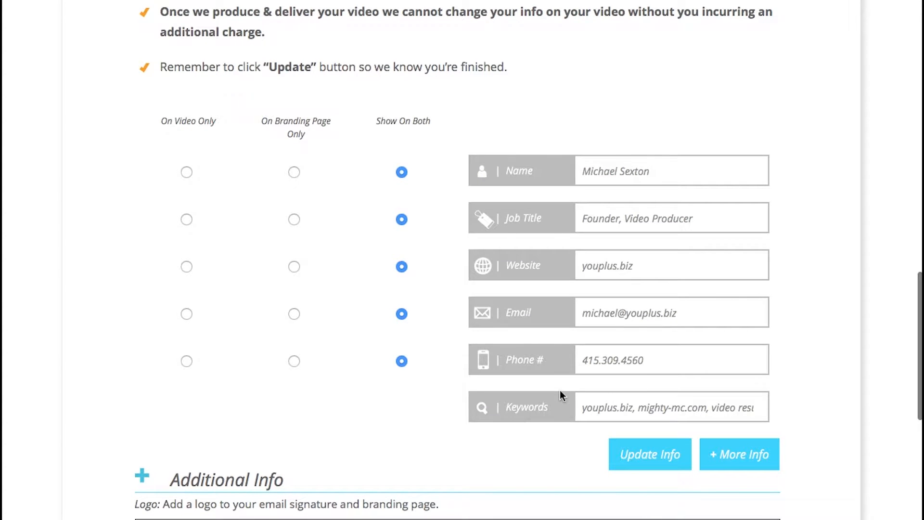
pyautogui.scroll(-6, 560, 394)
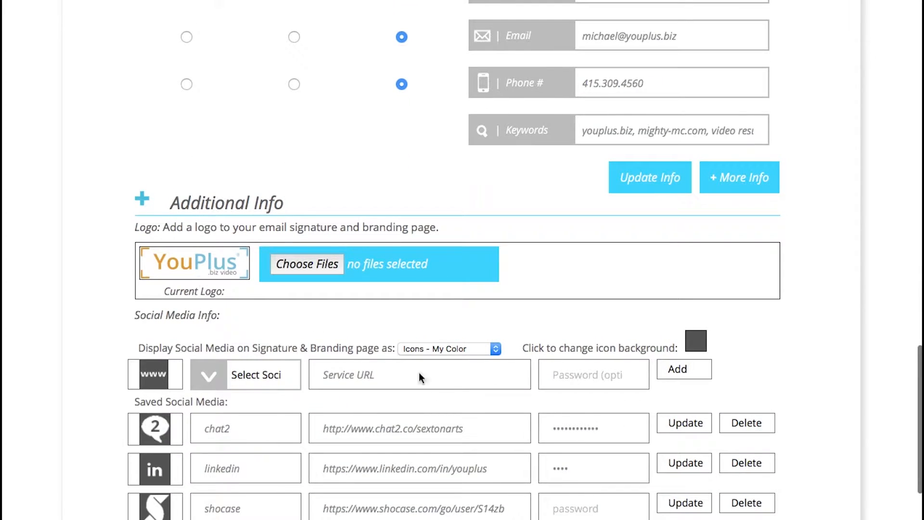
pyautogui.scroll(-5, 458, 421)
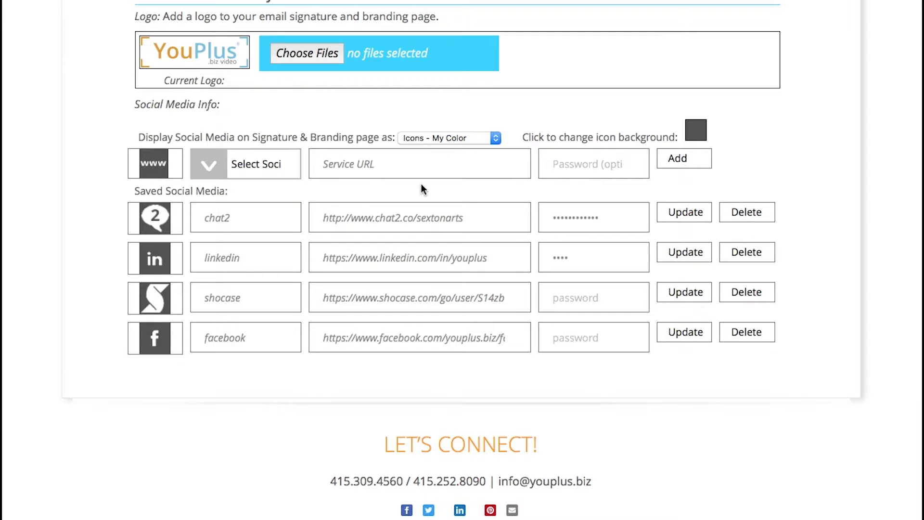
pyautogui.scroll(20, 421, 183)
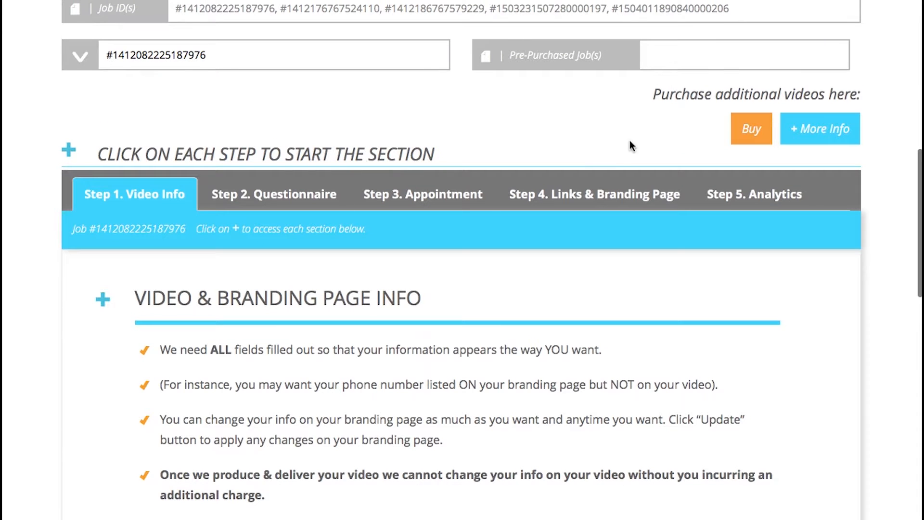
pyautogui.click(599, 198)
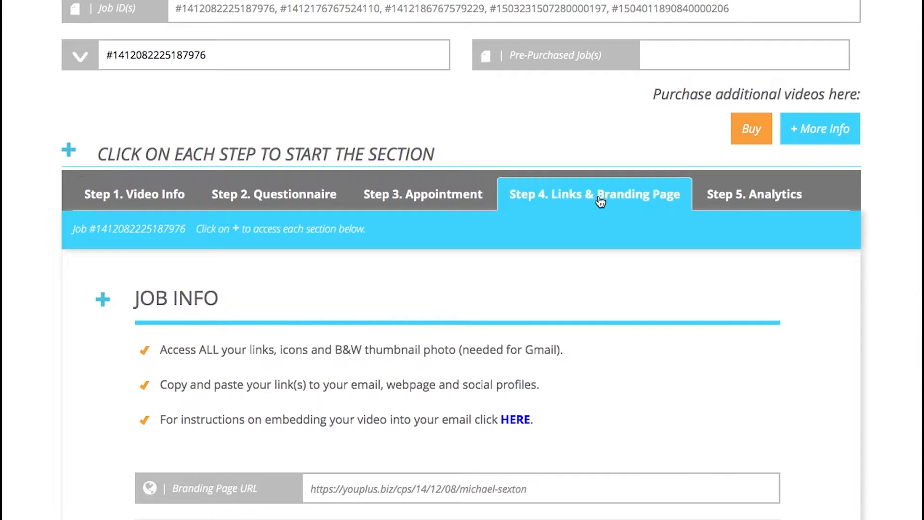
# Scroll past the link fields and branding page designer to the Email Signature preview.
pyautogui.scroll(-7, 714, 414)
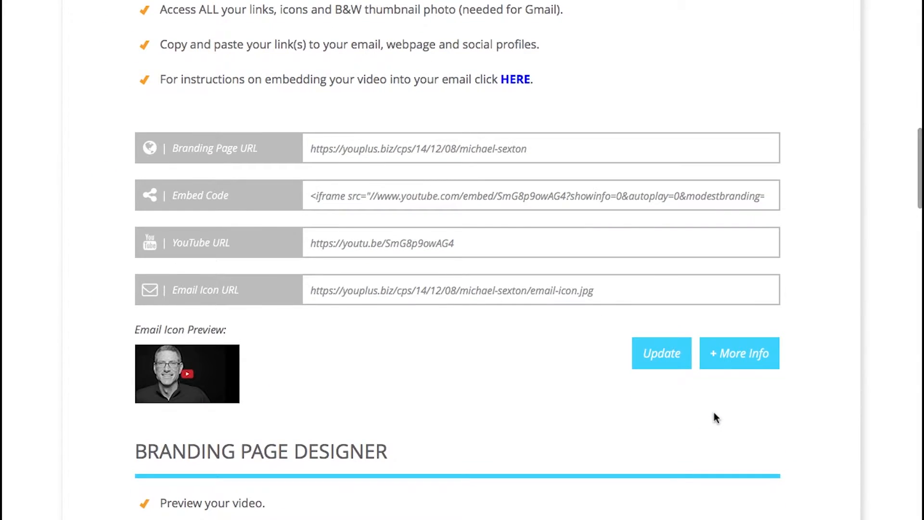
pyautogui.scroll(-19, 715, 413)
pyautogui.scroll(-12, 715, 413)
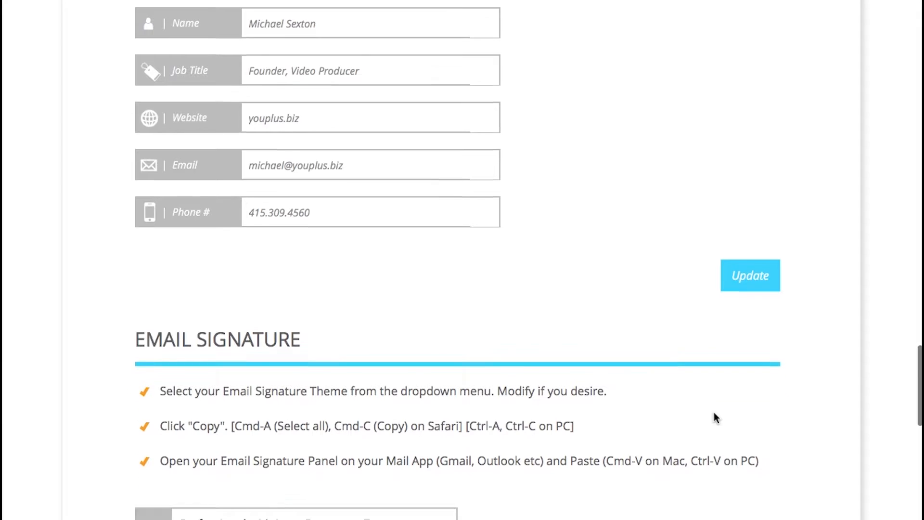
pyautogui.scroll(-8, 715, 414)
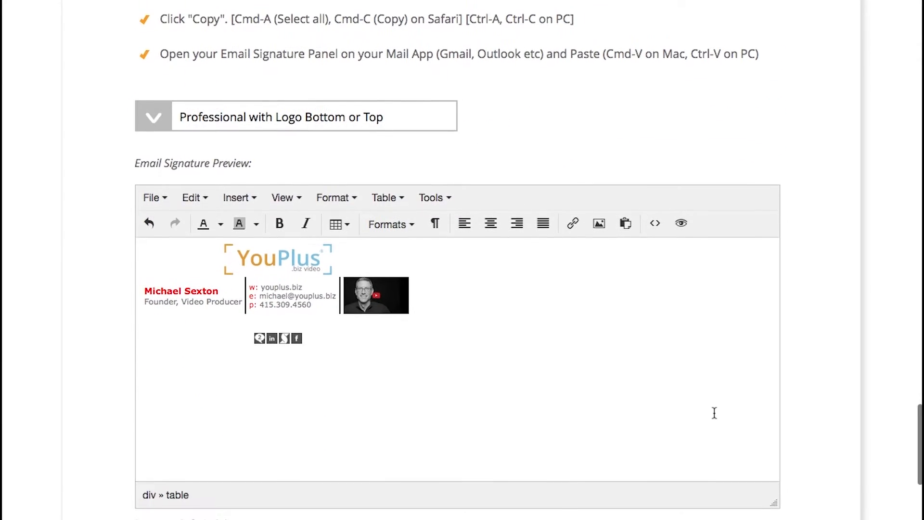
pyautogui.scroll(-1, 714, 412)
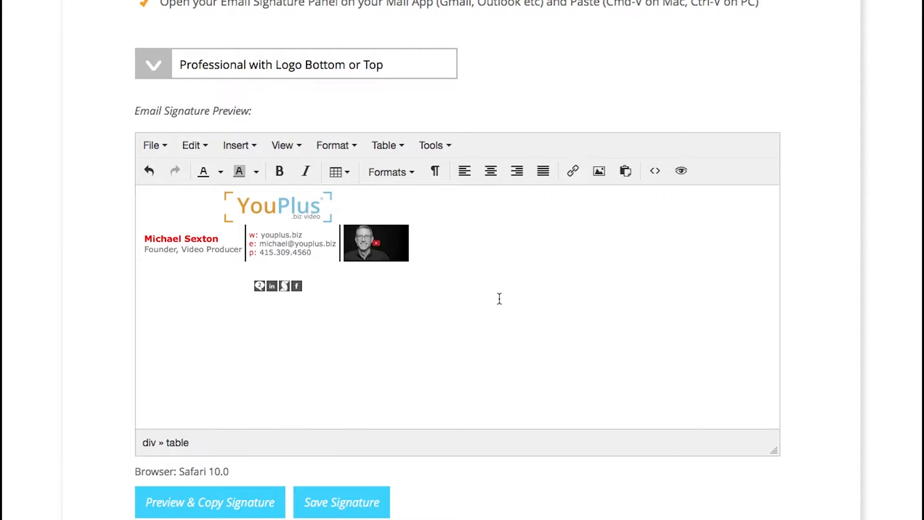
# Try the Architect and Black Line with Title Right themes, then choose Professional w Logo Left Side.
pyautogui.click(368, 65)
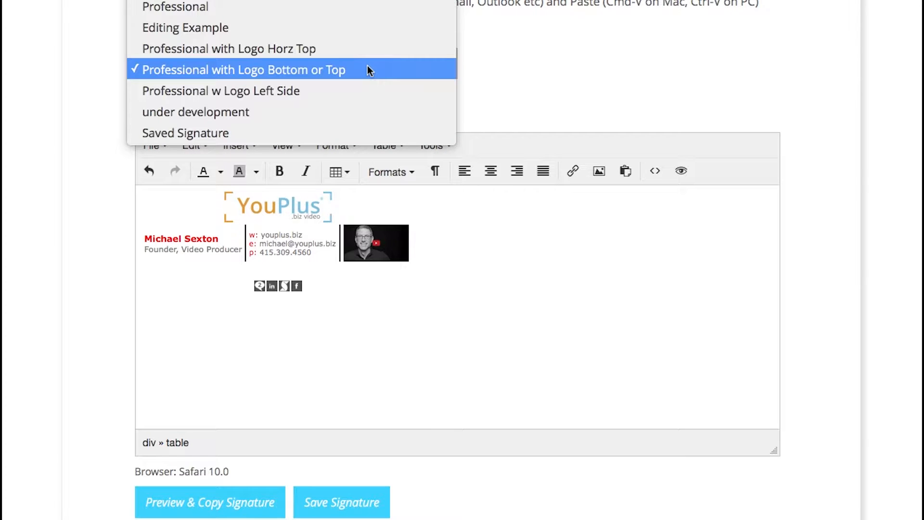
pyautogui.click(437, 68)
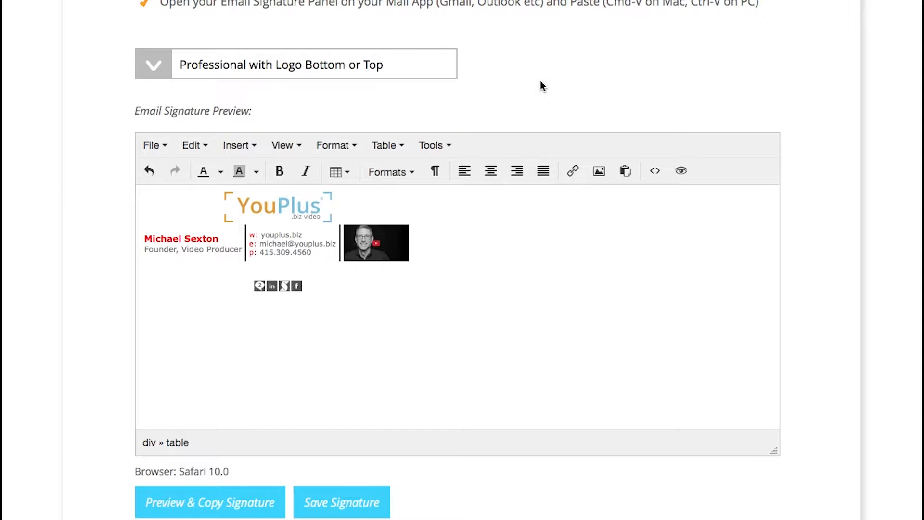
pyautogui.click(417, 68)
pyautogui.scroll(2, 417, 72)
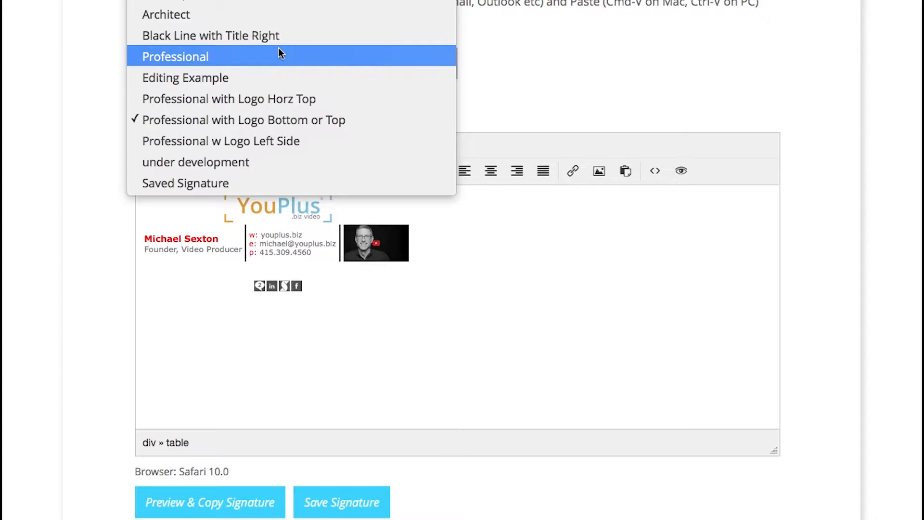
pyautogui.click(283, 14)
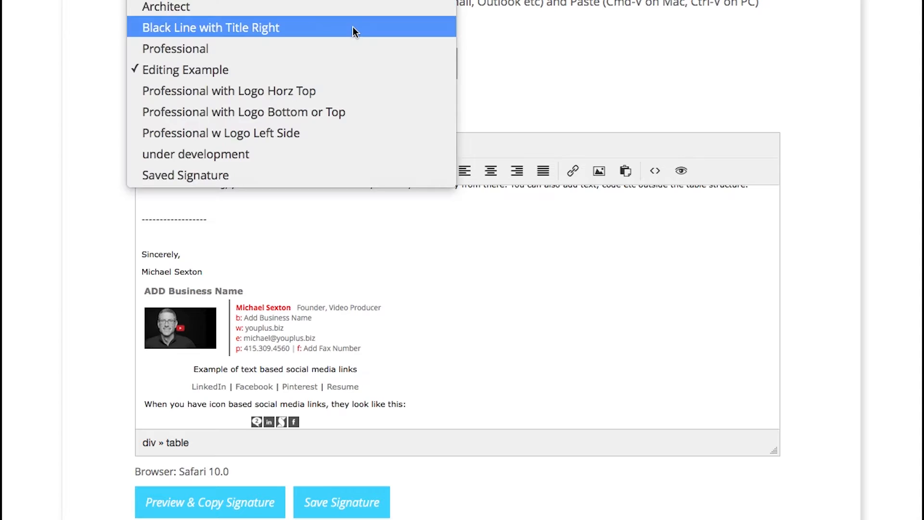
pyautogui.click(354, 28)
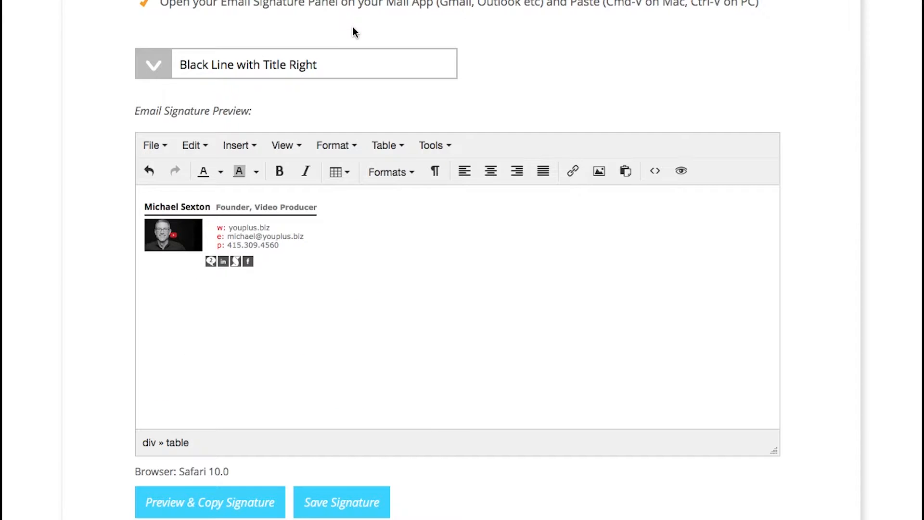
pyautogui.click(360, 65)
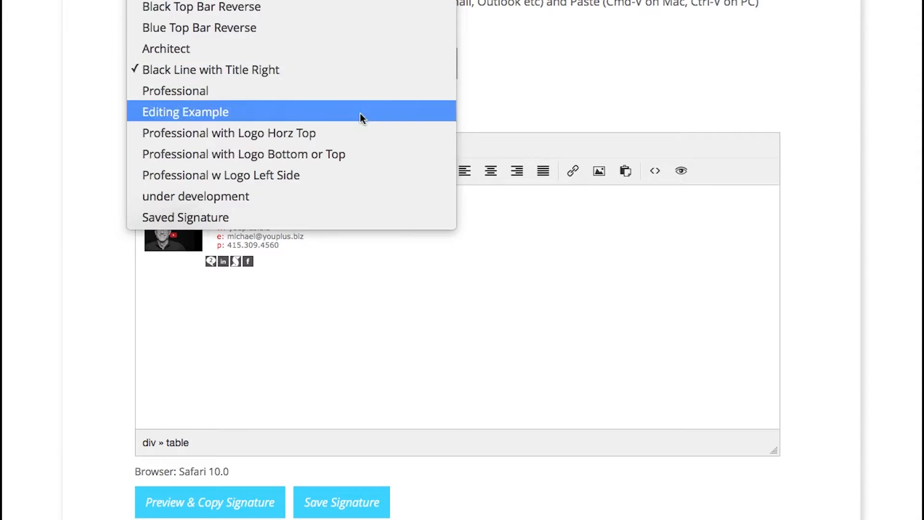
pyautogui.click(356, 174)
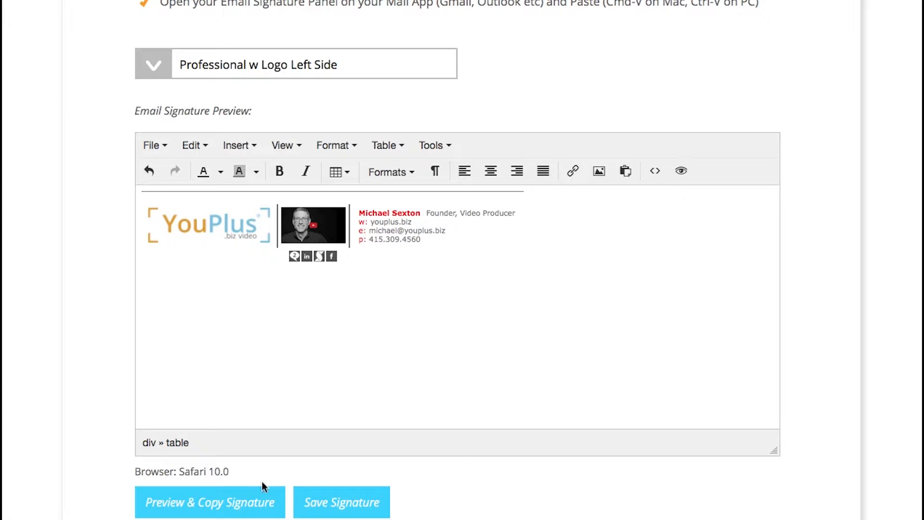
# Preview the Professional w Logo Left Side signature, copy it, and close the preview dialog.
pyautogui.click(246, 508)
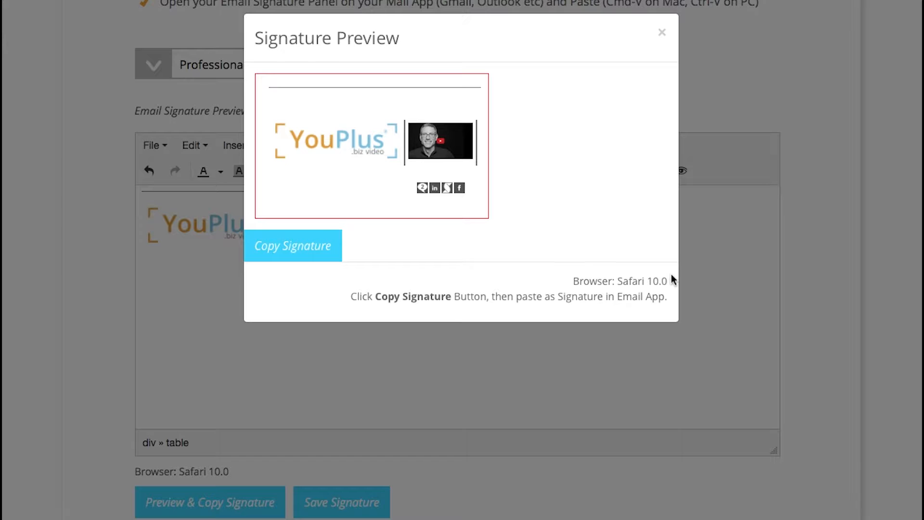
pyautogui.click(288, 246)
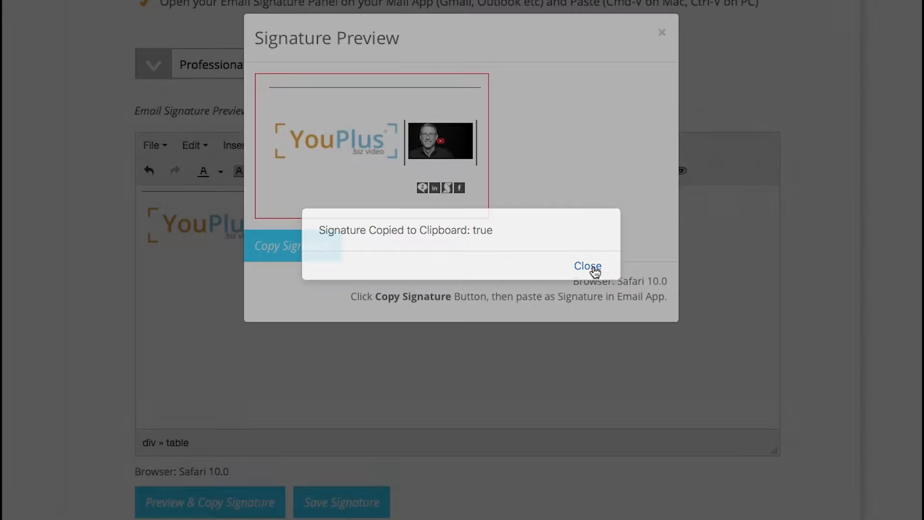
pyautogui.click(594, 268)
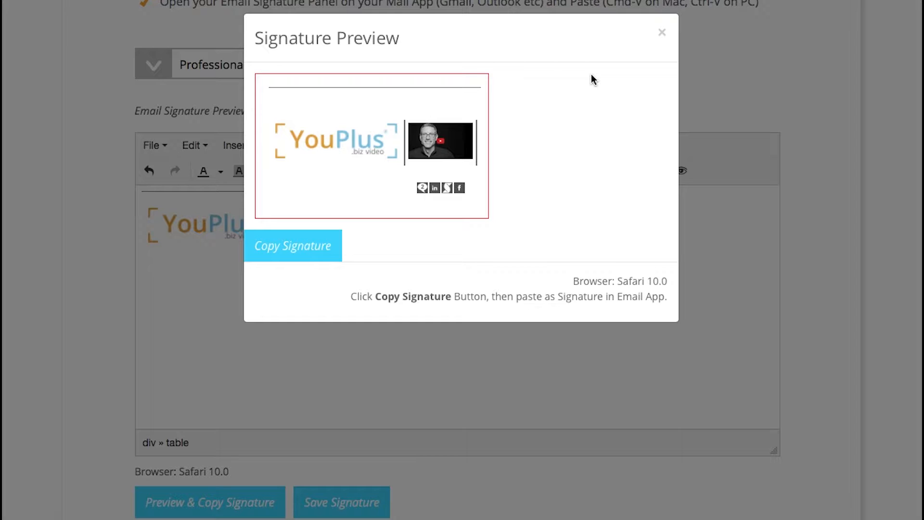
pyautogui.click(662, 32)
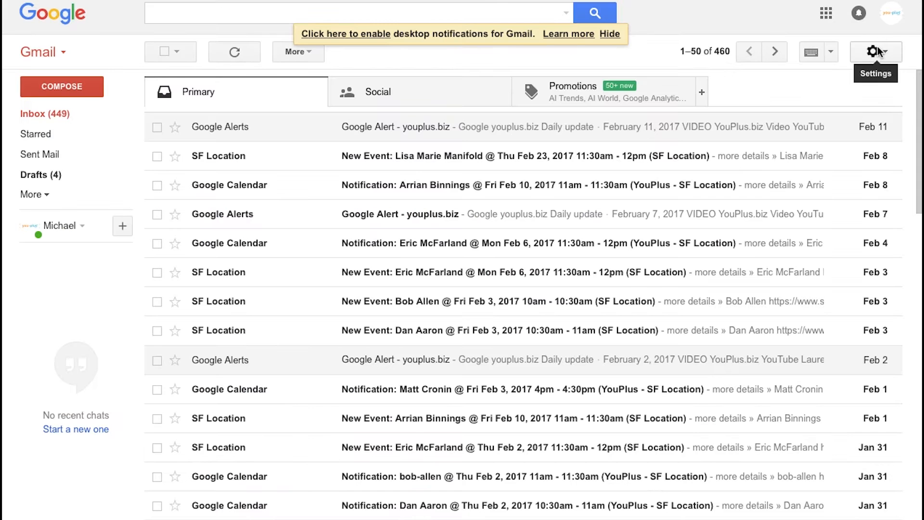
# Paste the copied YouPlus signature into Gmail's signature settings and save.
pyautogui.click(875, 51)
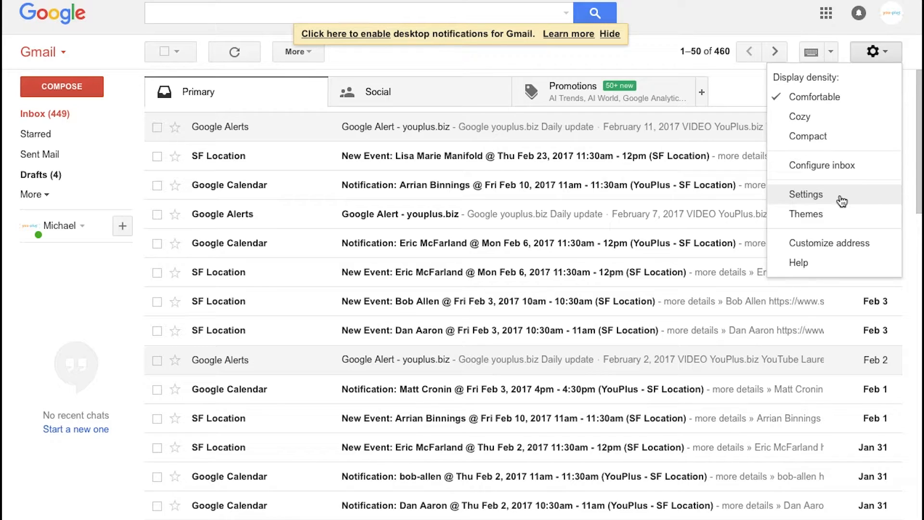
pyautogui.click(806, 194)
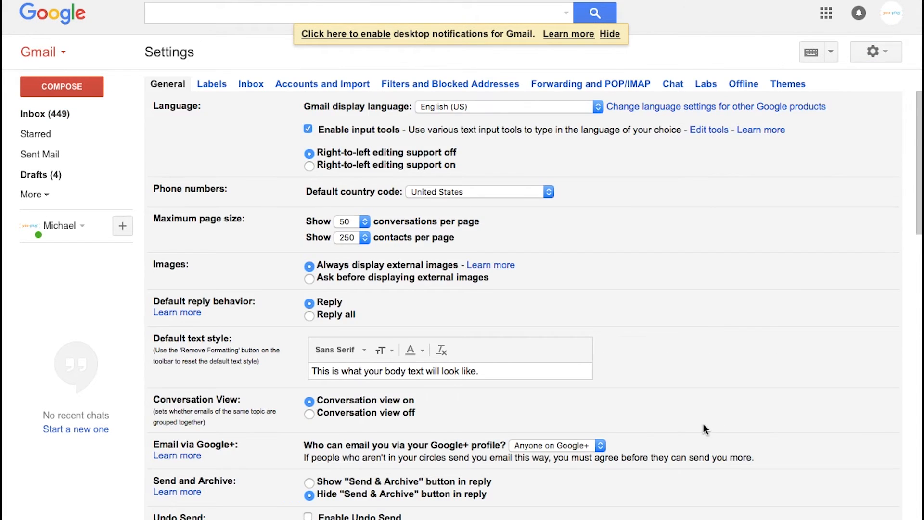
pyautogui.scroll(-12, 703, 424)
pyautogui.scroll(-3, 704, 423)
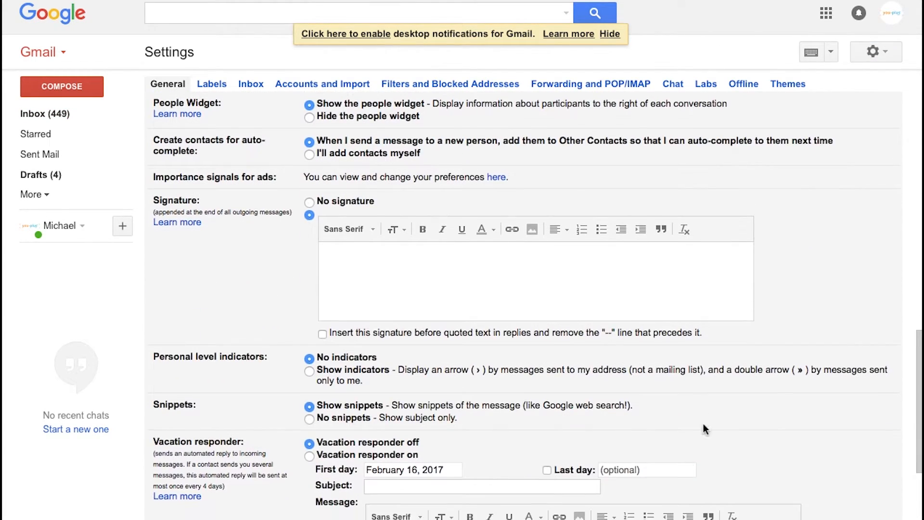
pyautogui.click(463, 270)
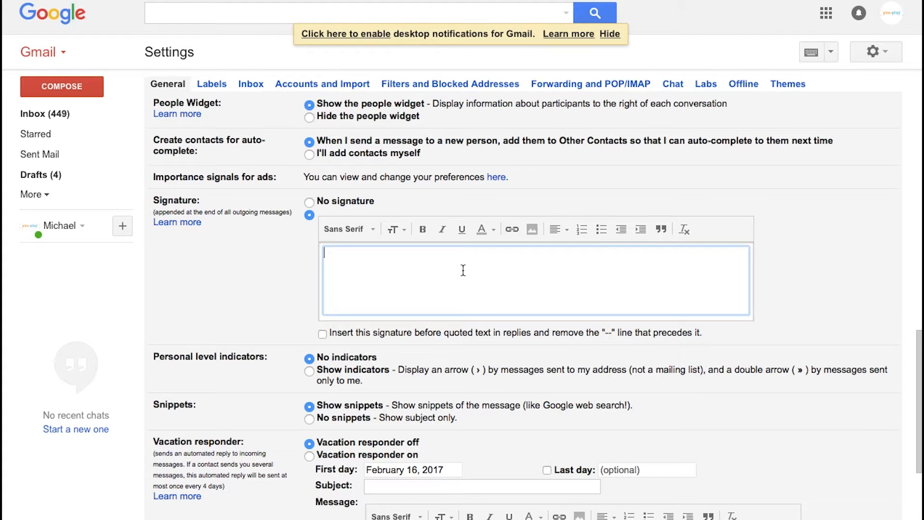
pyautogui.hotkey('ctrl', 'v')
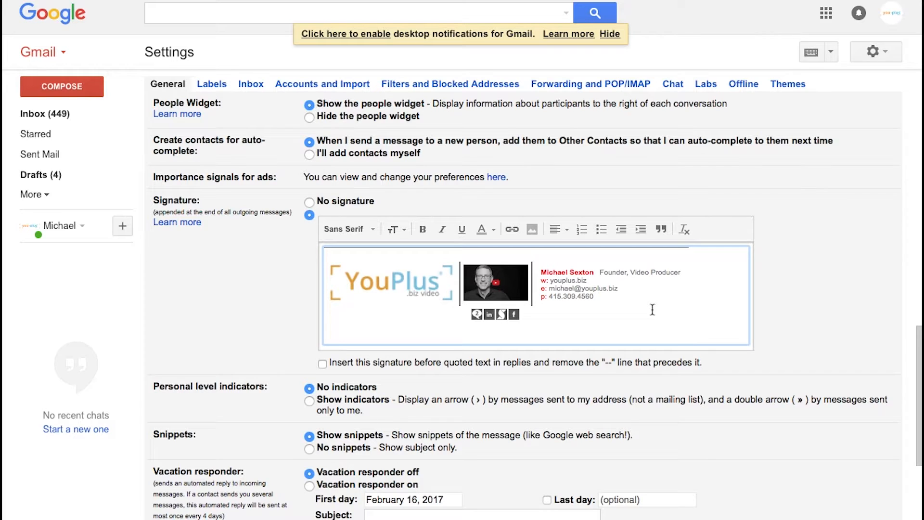
pyautogui.scroll(-6, 652, 309)
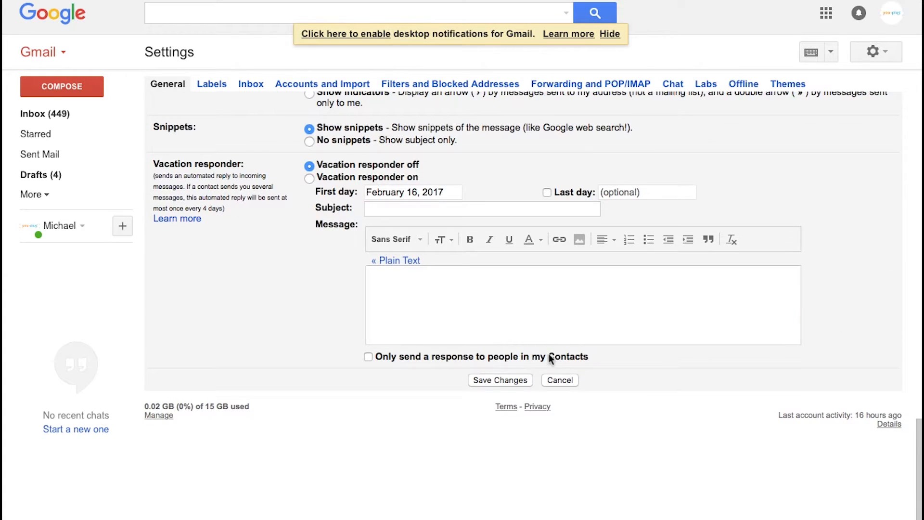
pyautogui.click(504, 379)
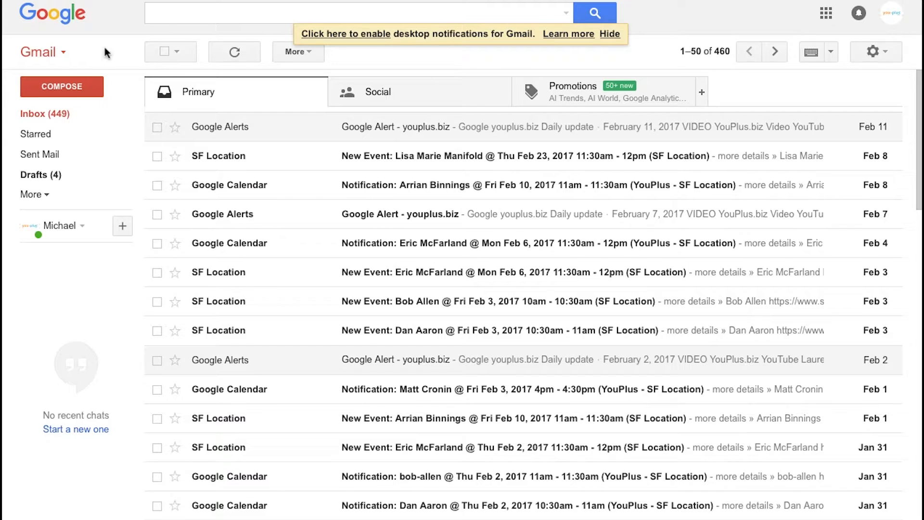
# Check the signature in a new Gmail message, close it, and switch to Microsoft Outlook.
pyautogui.click(73, 86)
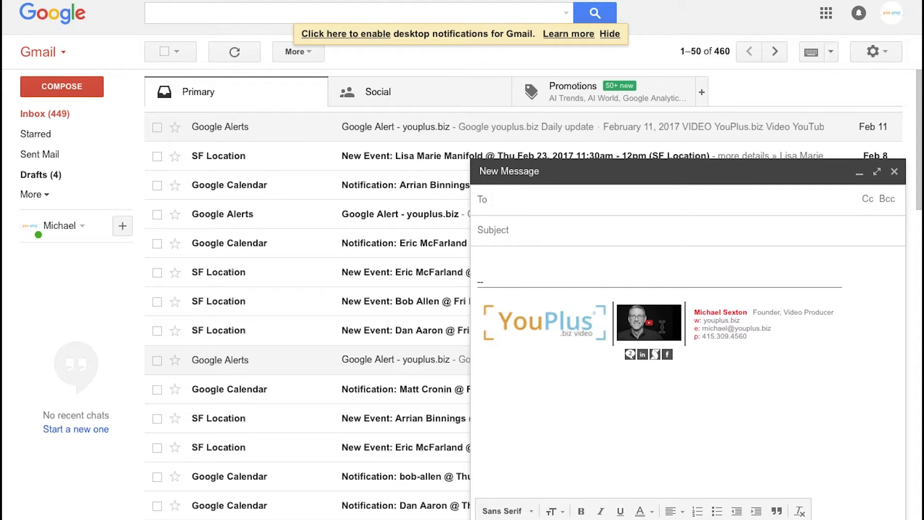
pyautogui.click(896, 174)
pyautogui.click(416, 518)
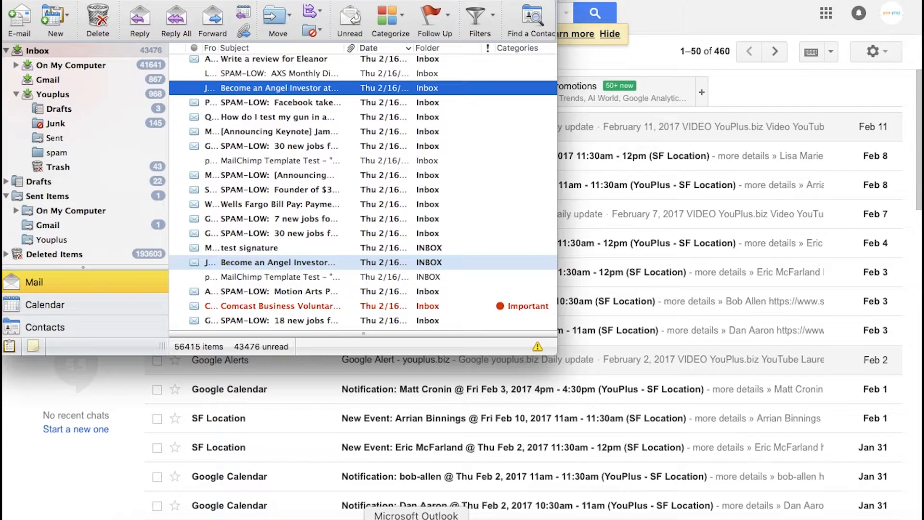
# Create a new Outlook signature from the pasted YouPlus design and name it 'sample 2'.
pyautogui.click(19, 18)
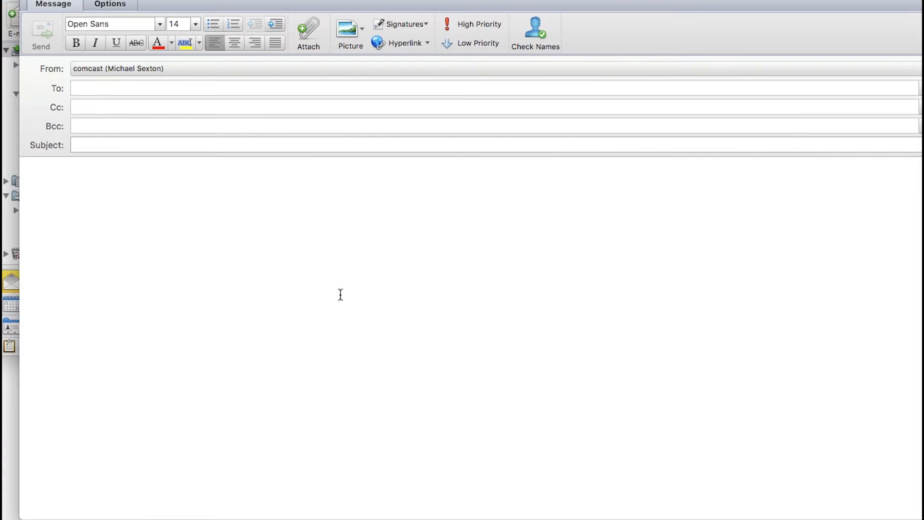
pyautogui.click(408, 24)
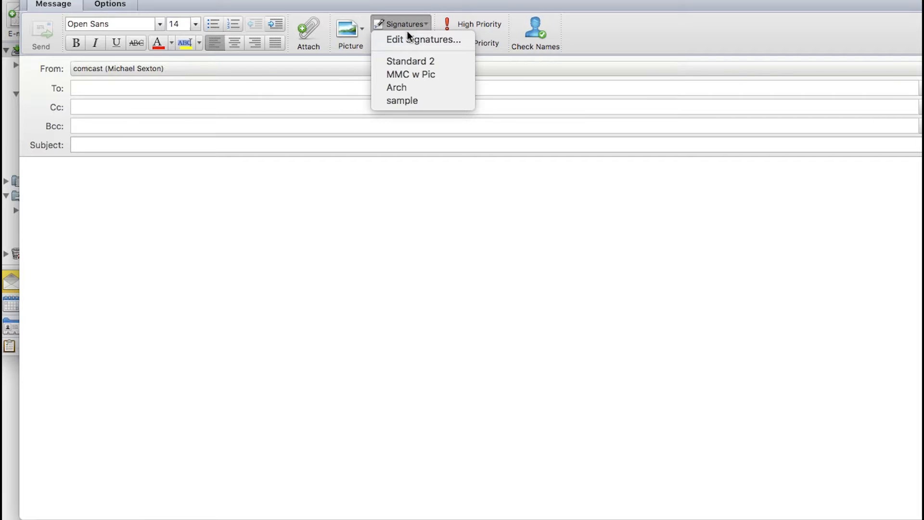
pyautogui.click(407, 38)
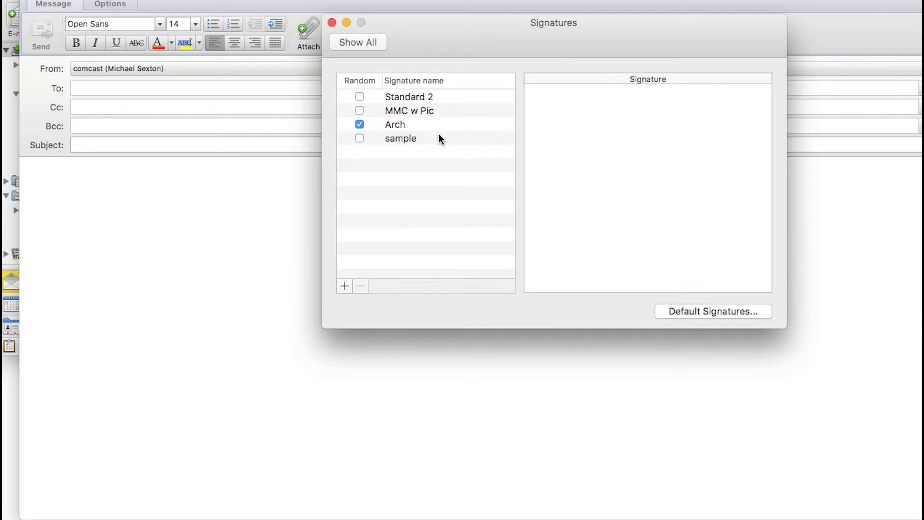
pyautogui.click(344, 286)
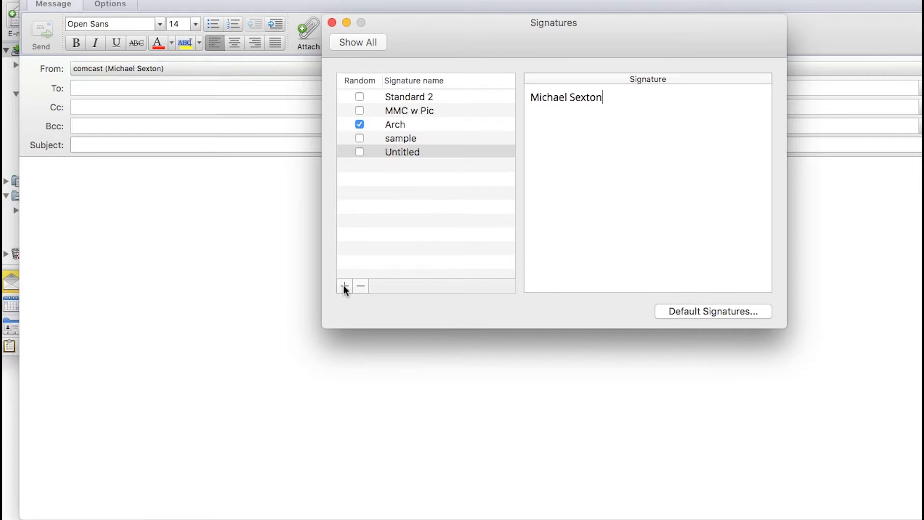
pyautogui.moveTo(637, 101); pyautogui.dragTo(494, 95)
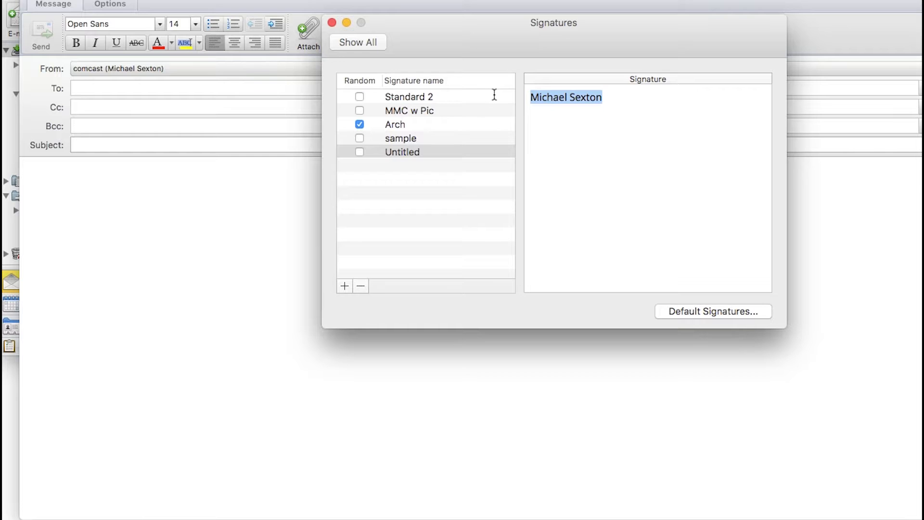
pyautogui.press('super+v')
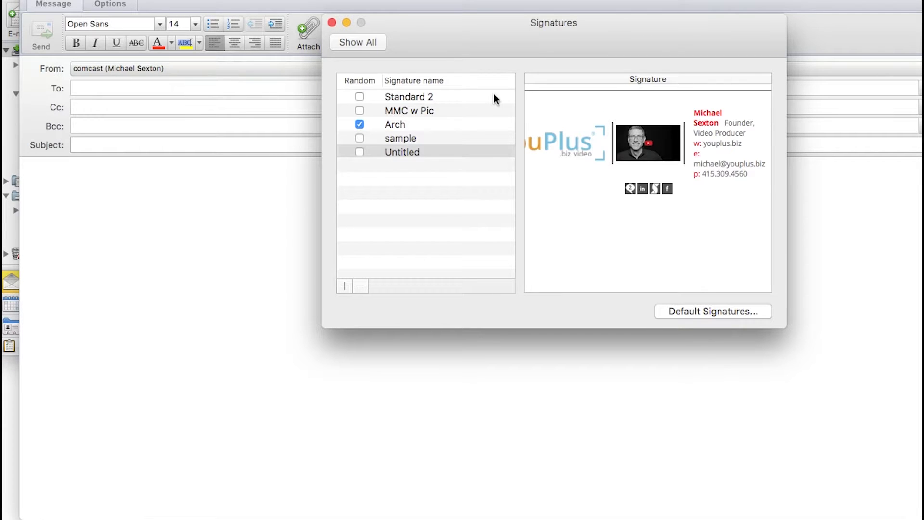
pyautogui.doubleClick(417, 152)
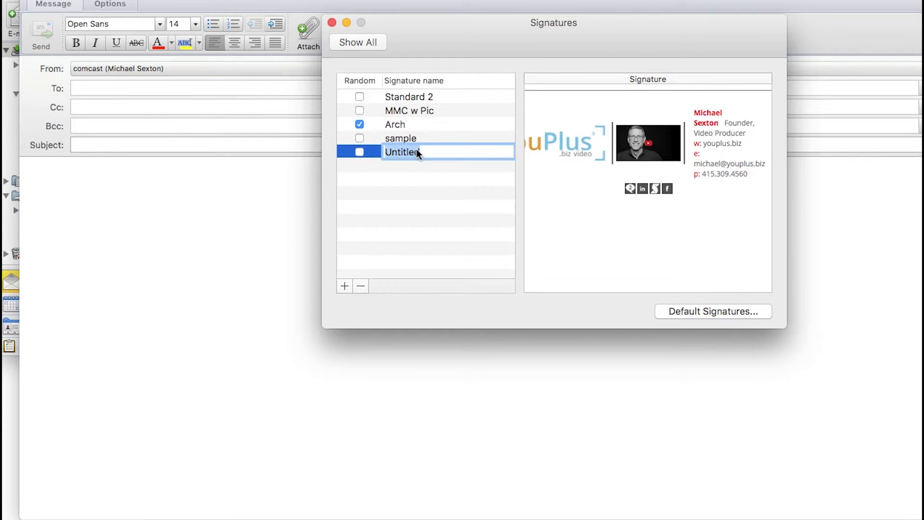
pyautogui.write('sample 2')
pyautogui.click(331, 23)
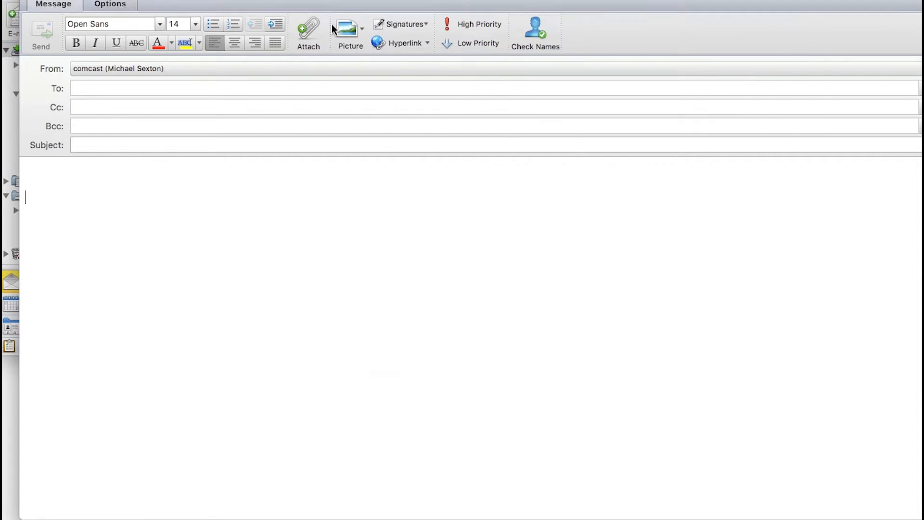
# Insert the sample 2 signature into the new message, then discard the message unsent.
pyautogui.click(407, 25)
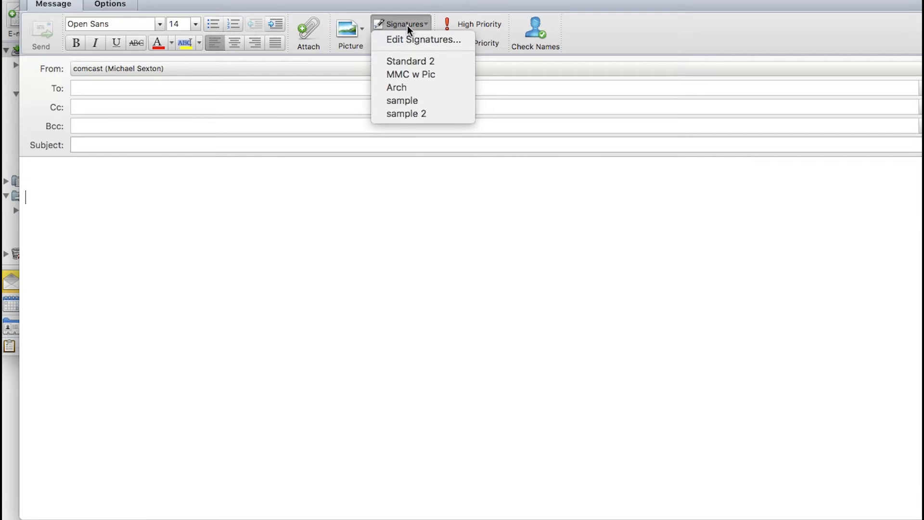
pyautogui.click(404, 114)
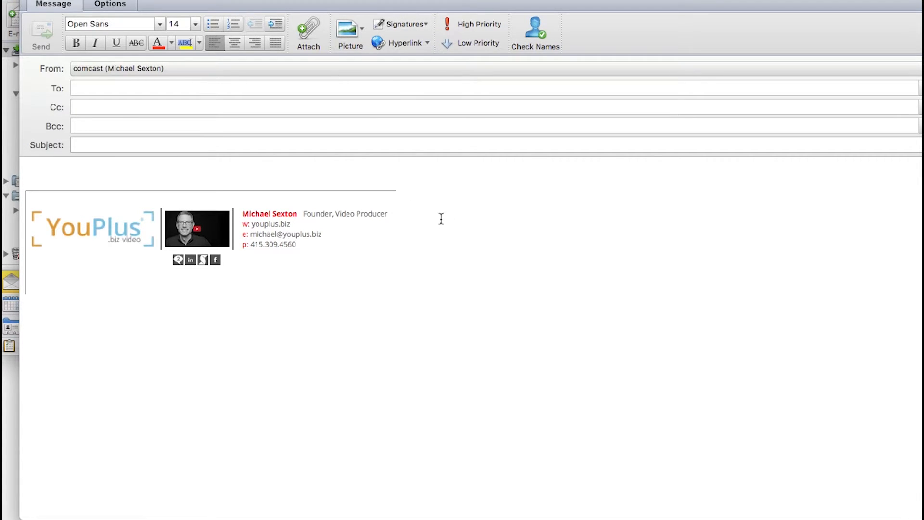
pyautogui.click(29, 1)
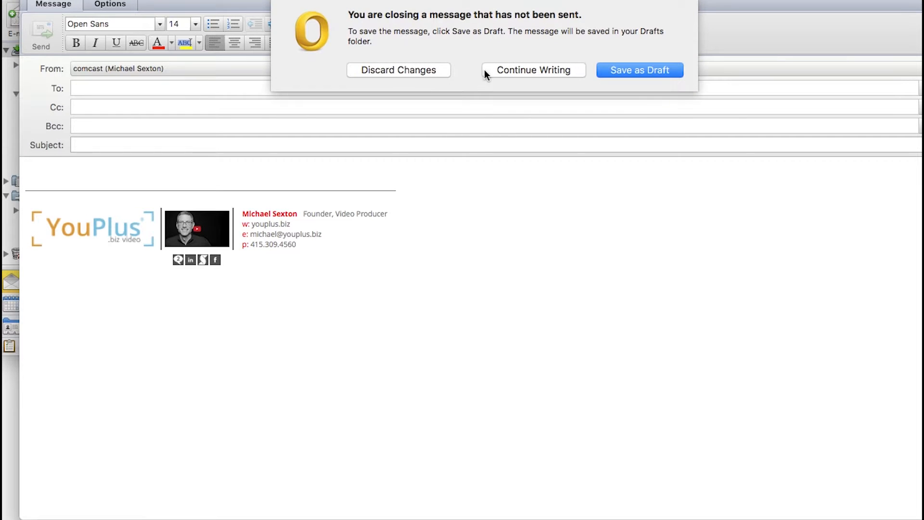
pyautogui.click(427, 70)
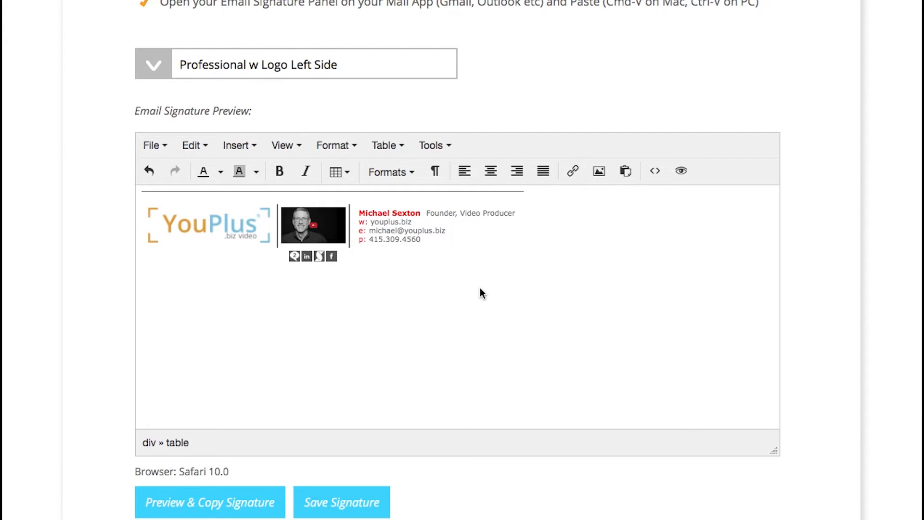
# Turn on Visual aids in the editor's View menu to outline the signature's table cells.
pyautogui.scroll(3, 481, 289)
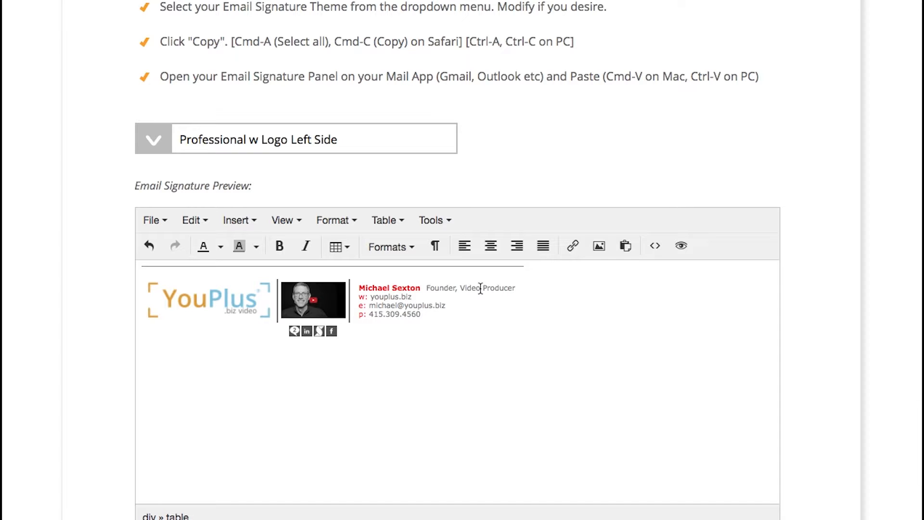
pyautogui.click(287, 220)
pyautogui.click(296, 266)
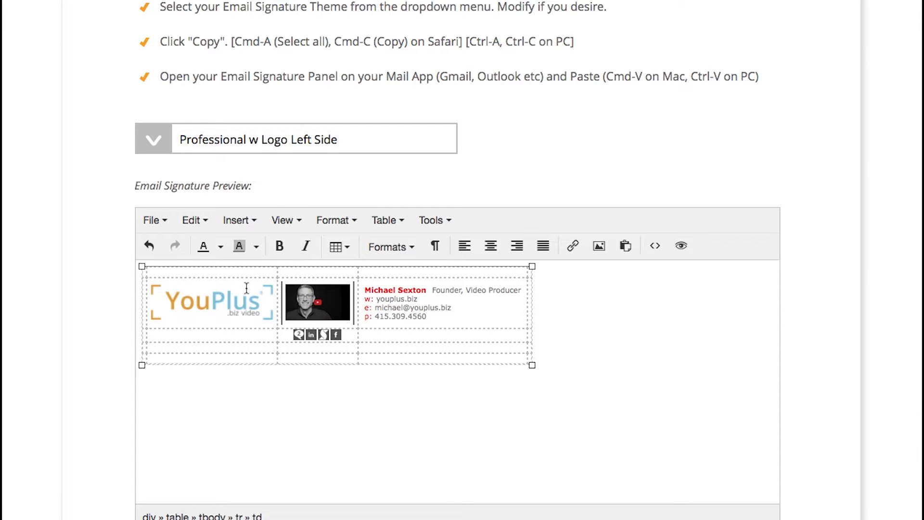
# Change the colour of the person's name in the signature from red to black.
pyautogui.click(426, 290)
pyautogui.moveTo(426, 290); pyautogui.dragTo(365, 290)
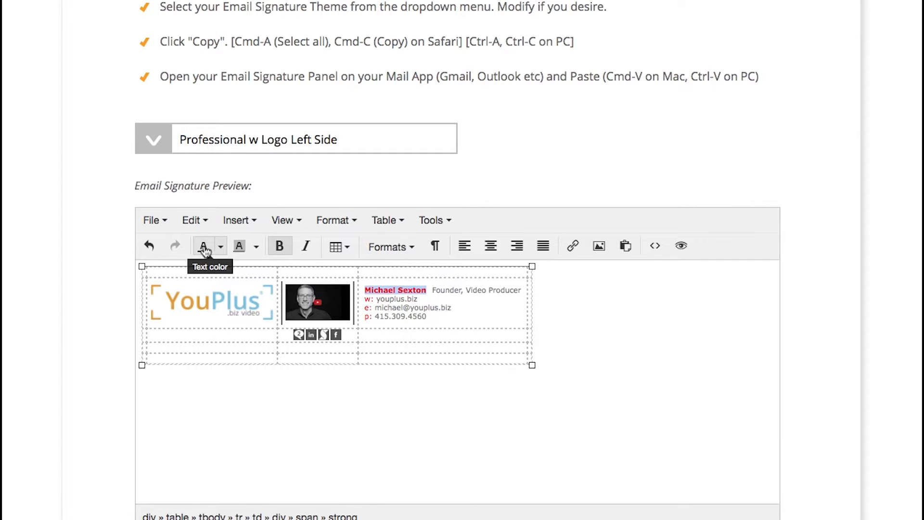
pyautogui.click(221, 248)
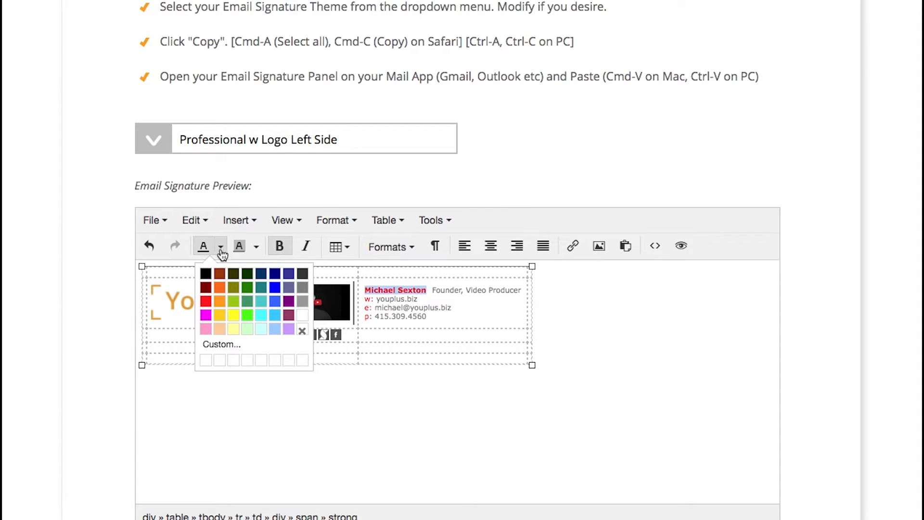
pyautogui.click(206, 301)
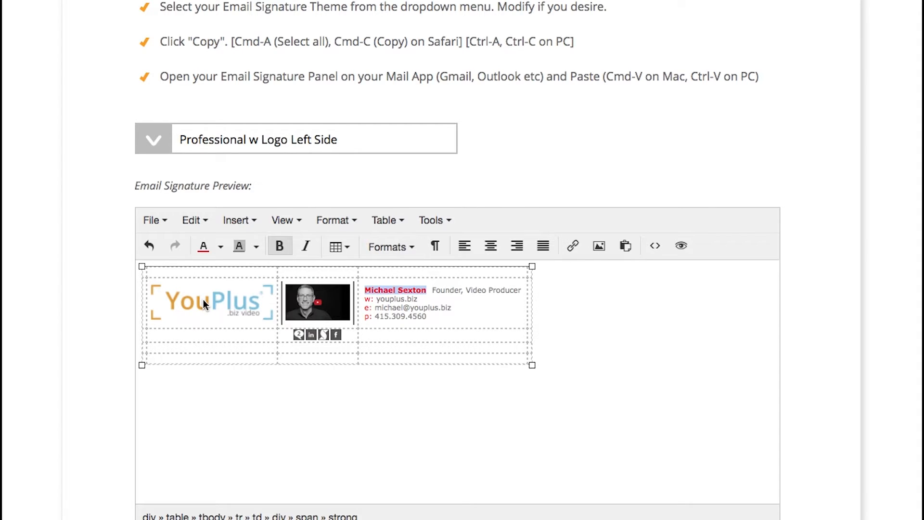
pyautogui.click(221, 248)
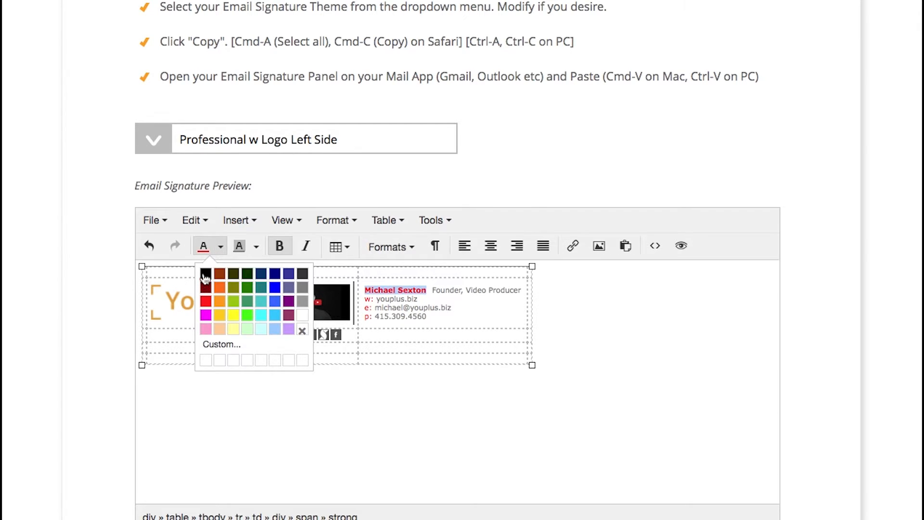
pyautogui.click(206, 273)
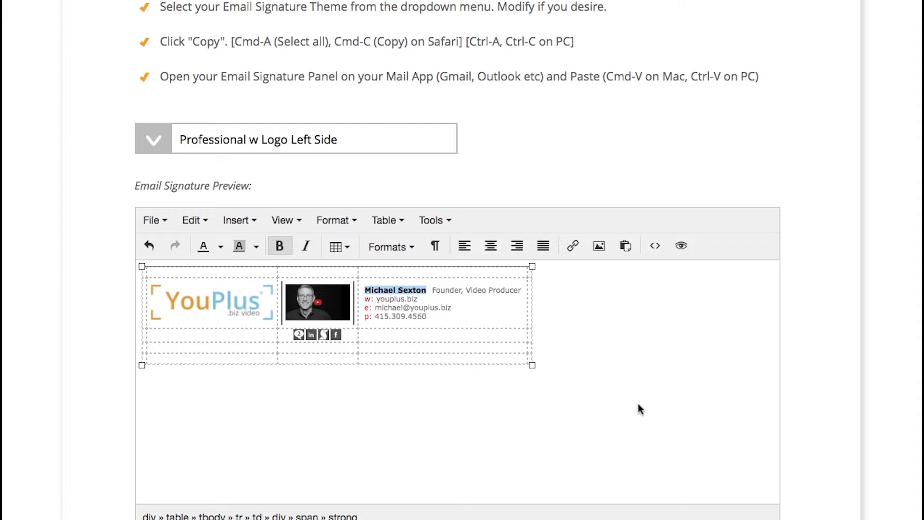
# Make the 'Founder, Video Producer' title bold, then select the YouPlus logo image.
pyautogui.click(431, 290)
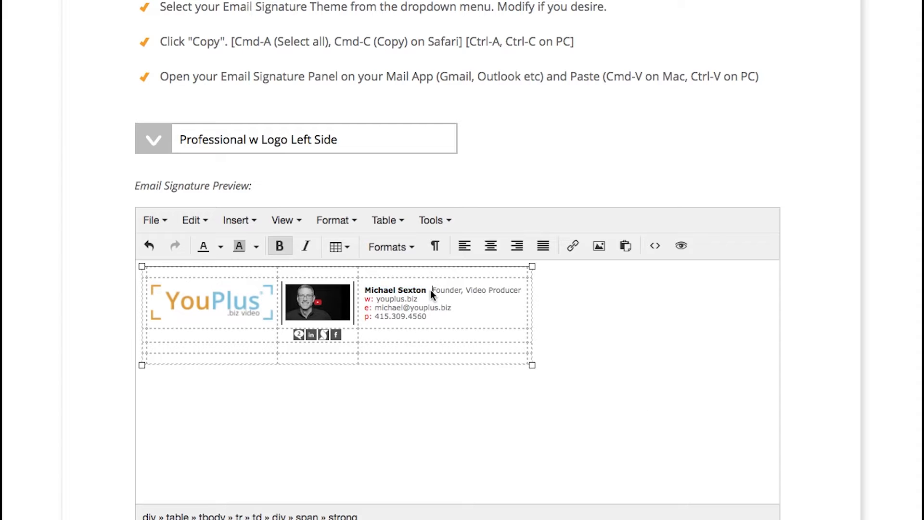
pyautogui.moveTo(431, 290); pyautogui.dragTo(522, 289)
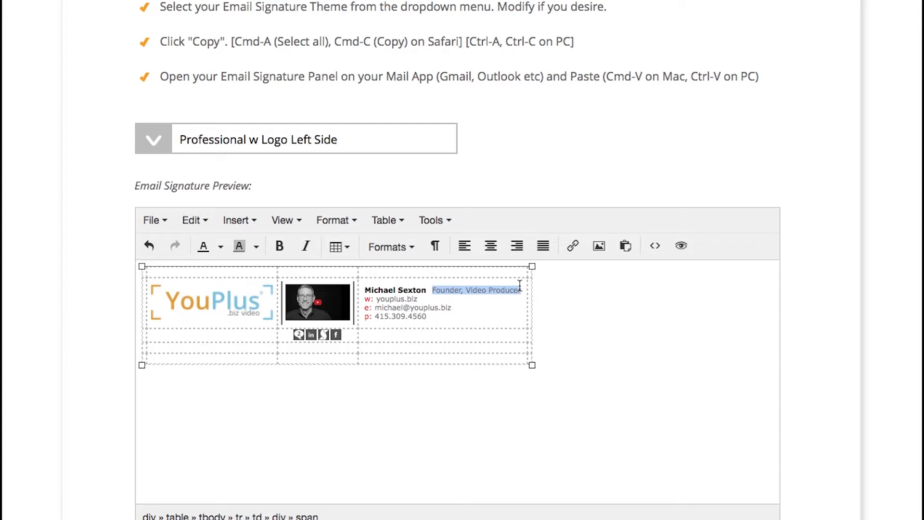
pyautogui.click(280, 245)
pyautogui.click(628, 313)
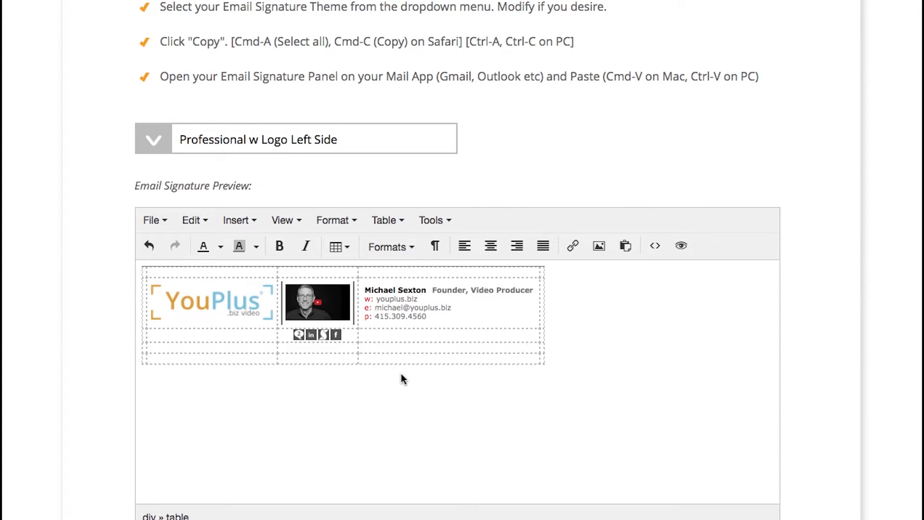
pyautogui.click(230, 298)
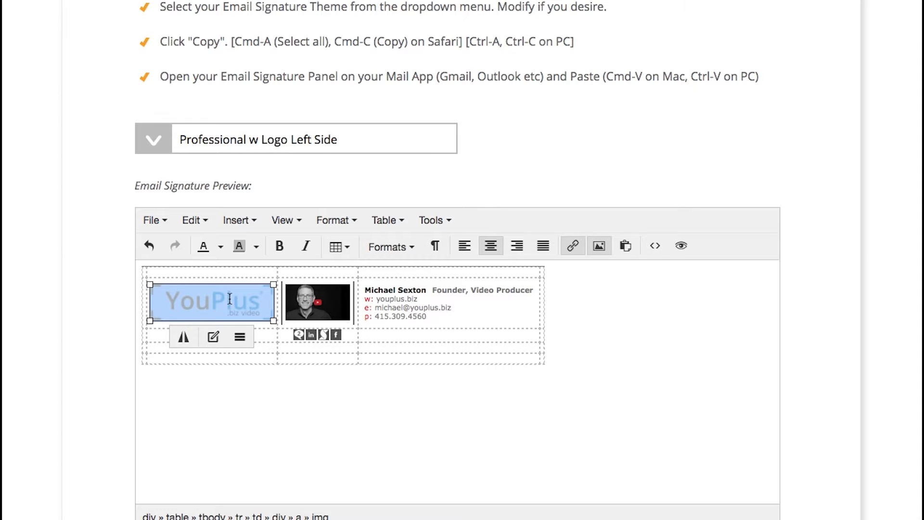
# Delete the YouPlus logo and start inserting an image into the empty top cell.
pyautogui.press('BackSpace')
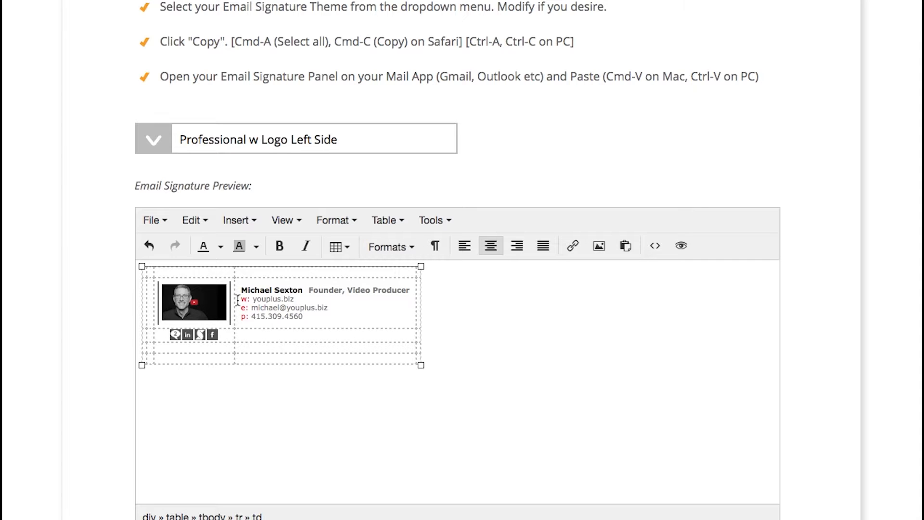
pyautogui.click(208, 270)
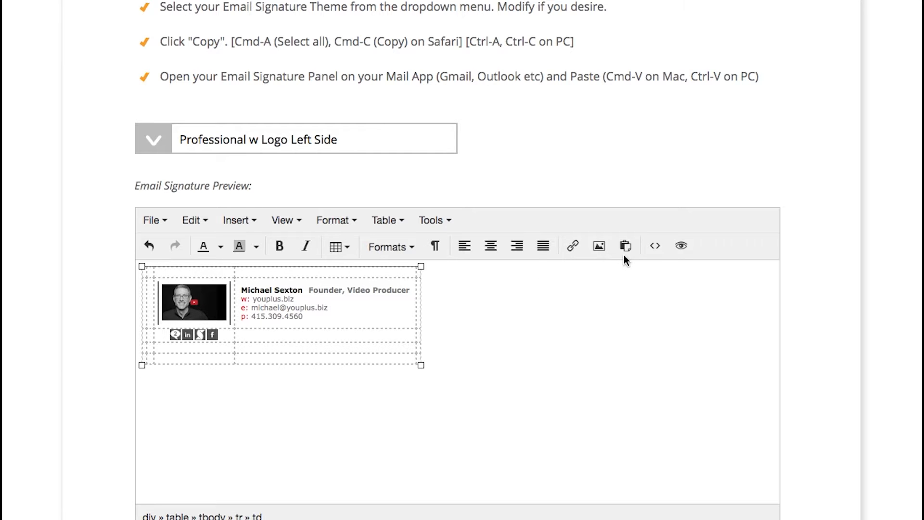
pyautogui.click(599, 246)
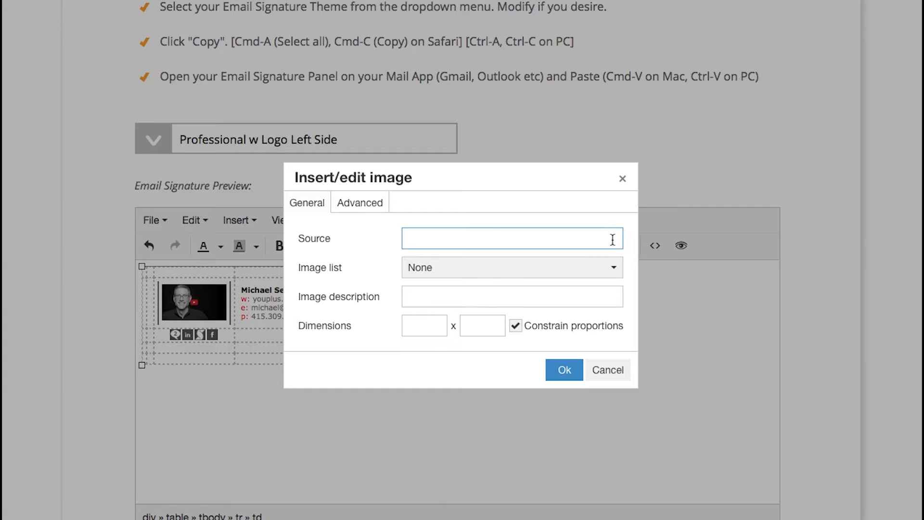
# Insert the ready-made Logo image into the signature's top cell.
pyautogui.click(614, 272)
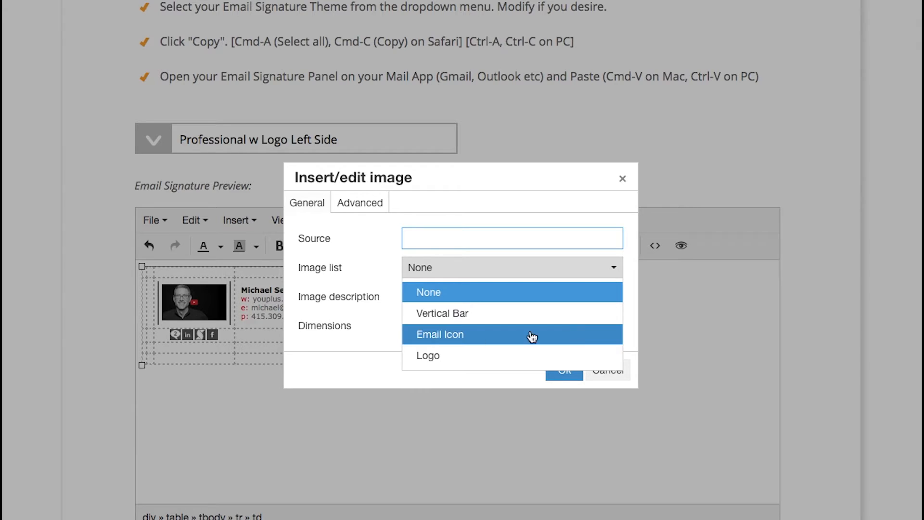
pyautogui.click(459, 356)
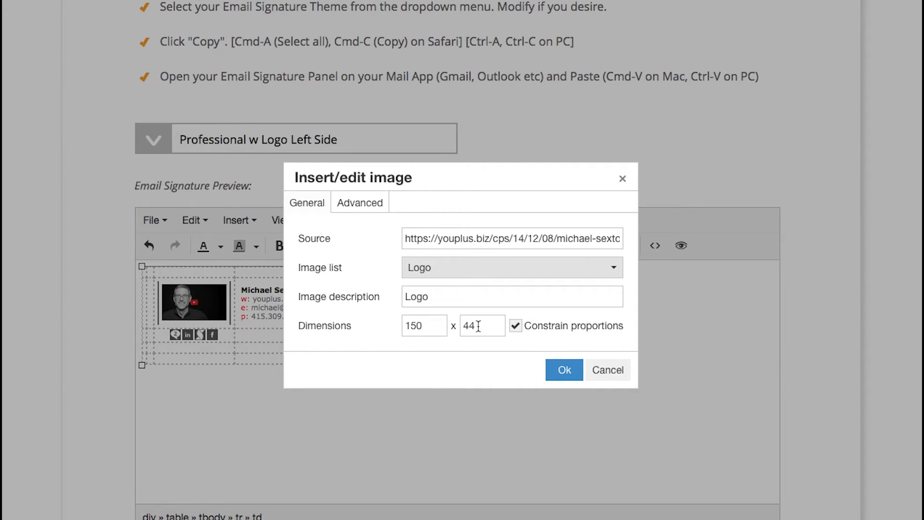
pyautogui.click(565, 370)
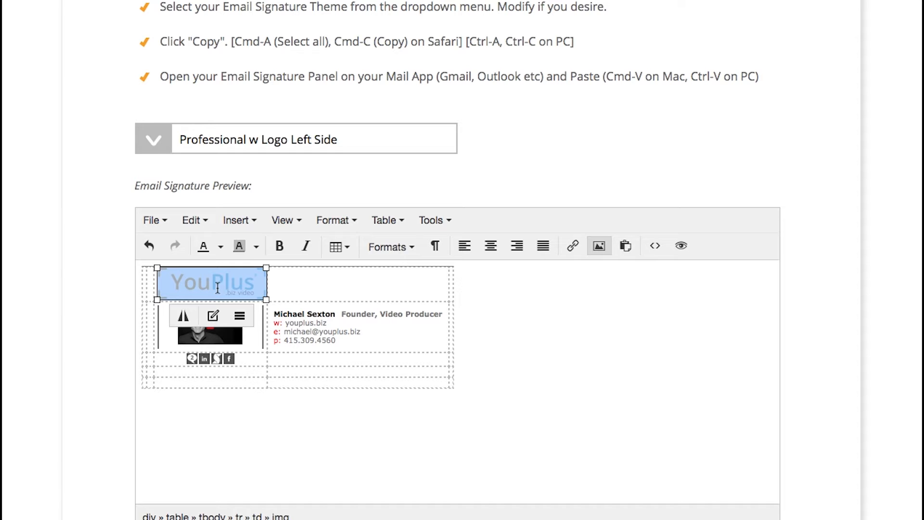
pyautogui.click(576, 247)
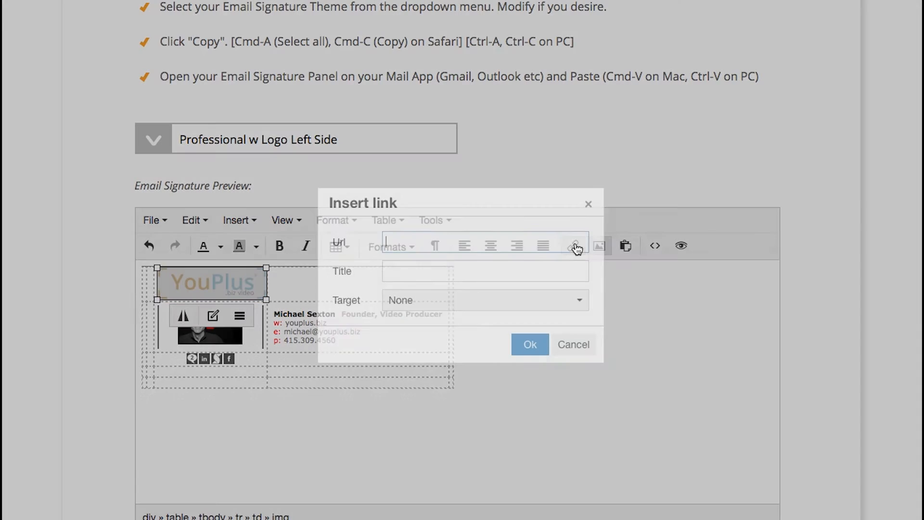
pyautogui.click(562, 307)
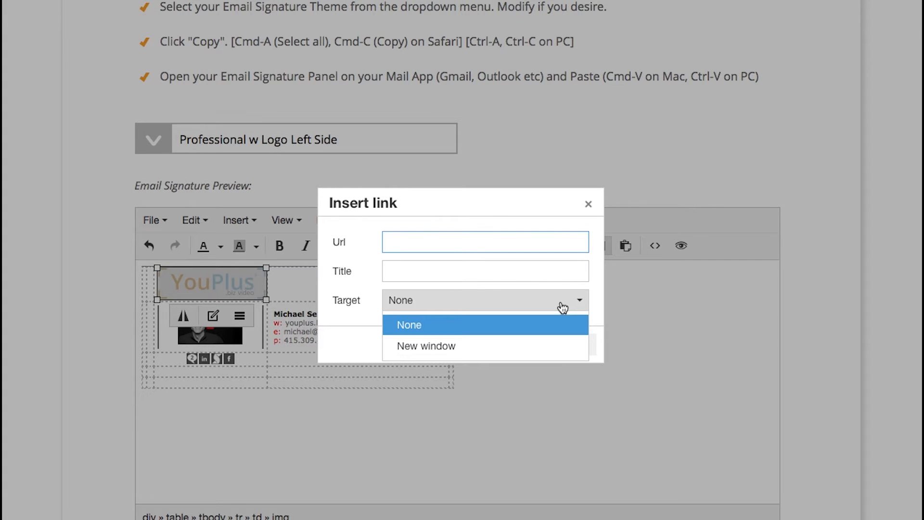
pyautogui.click(553, 346)
pyautogui.click(475, 242)
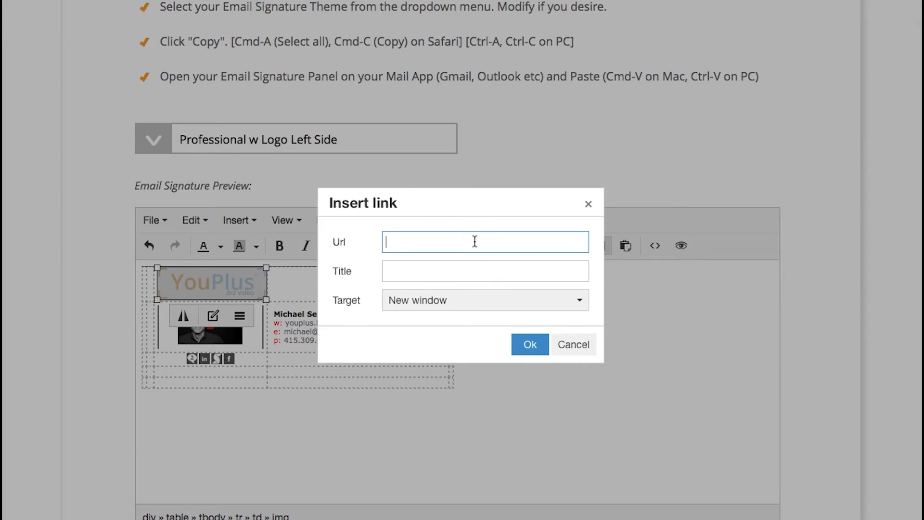
pyautogui.write('https://youplus.biz')
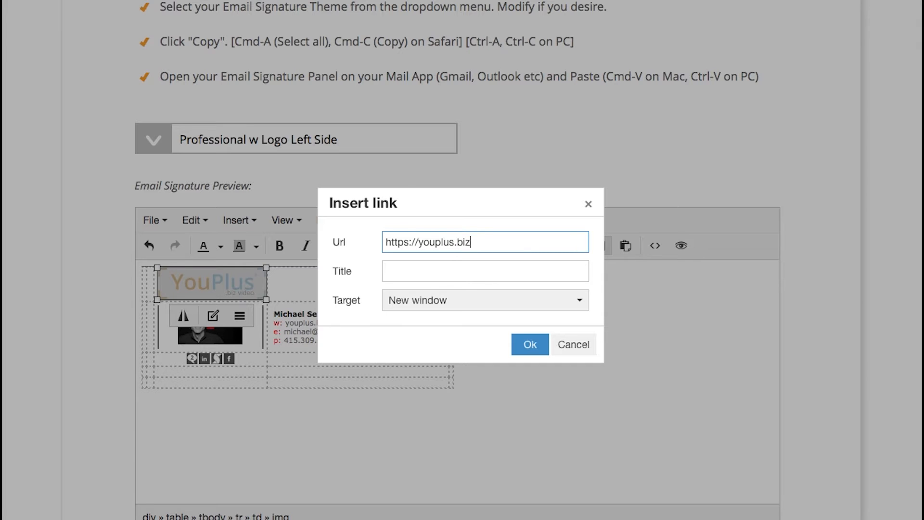
pyautogui.click(530, 345)
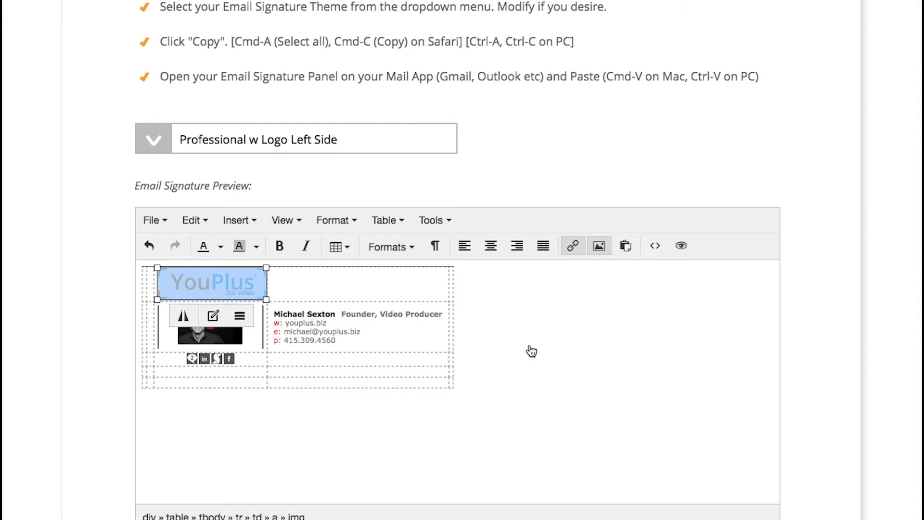
pyautogui.click(602, 393)
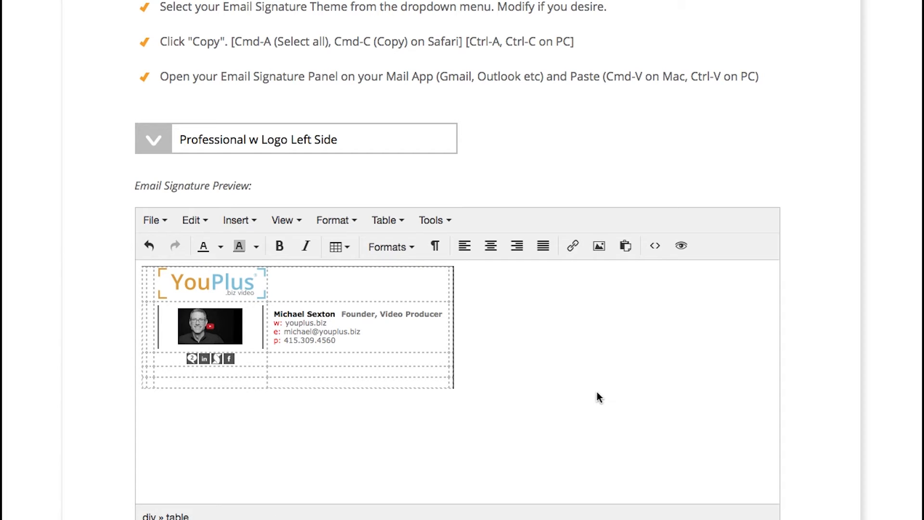
# Turn off View > Visual aids to hide the dashed table guides.
pyautogui.click(283, 220)
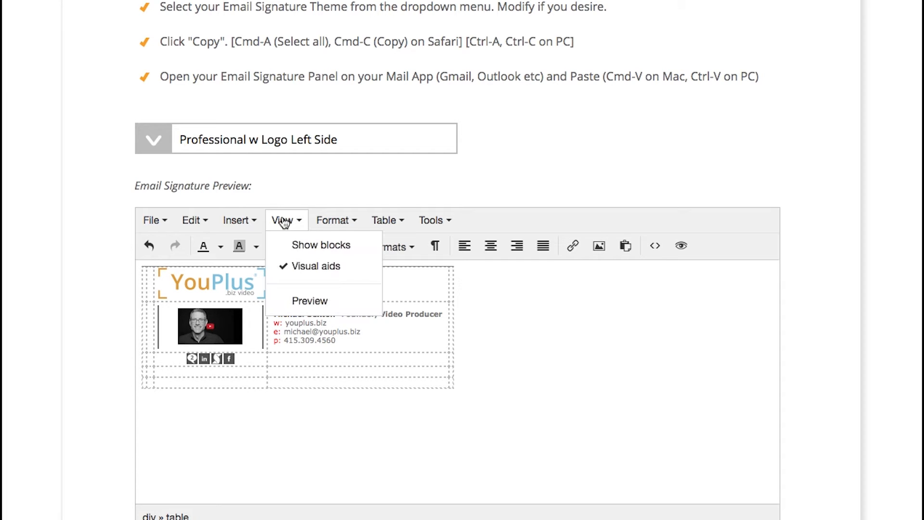
pyautogui.click(297, 267)
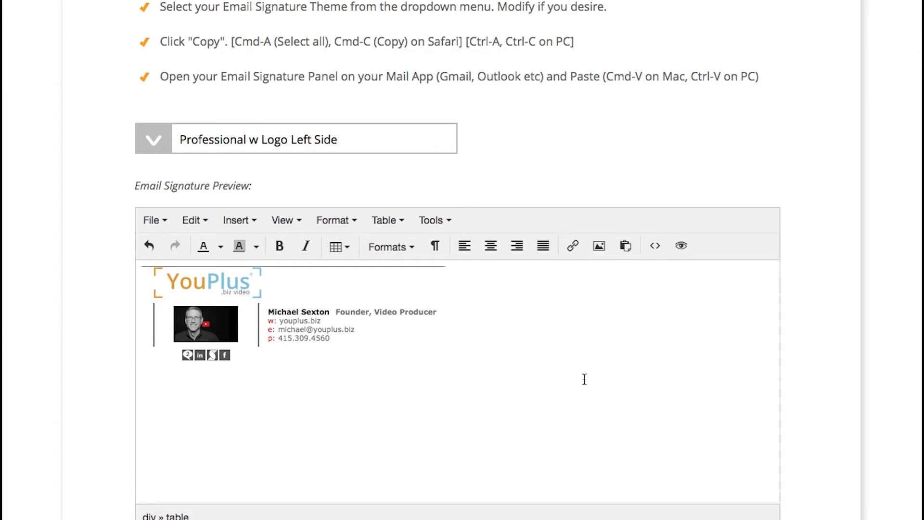
pyautogui.scroll(-5, 584, 379)
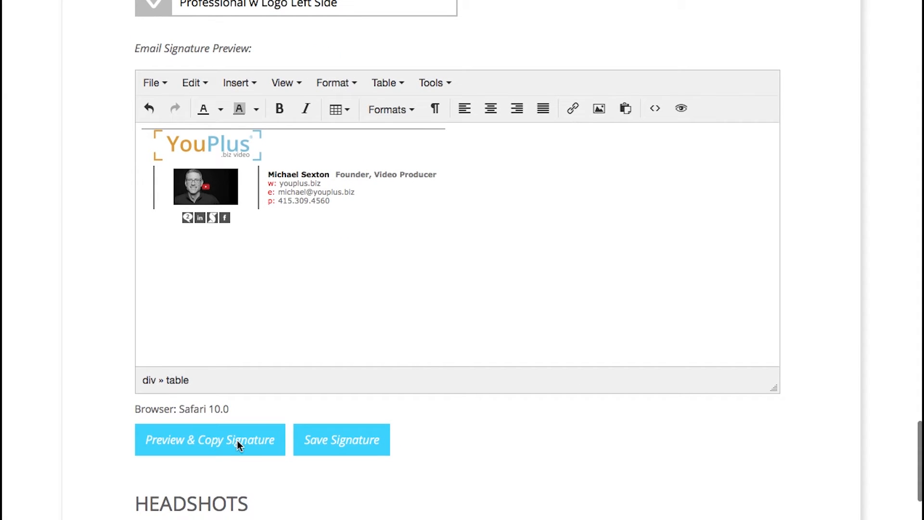
# Check the signature in the copy-ready preview and the editor's full Preview.
pyautogui.click(236, 440)
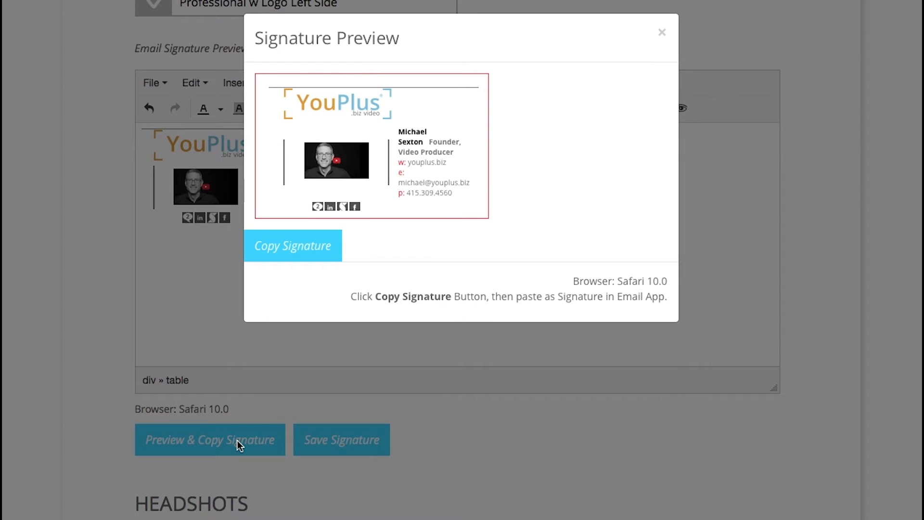
pyautogui.click(665, 31)
pyautogui.click(682, 109)
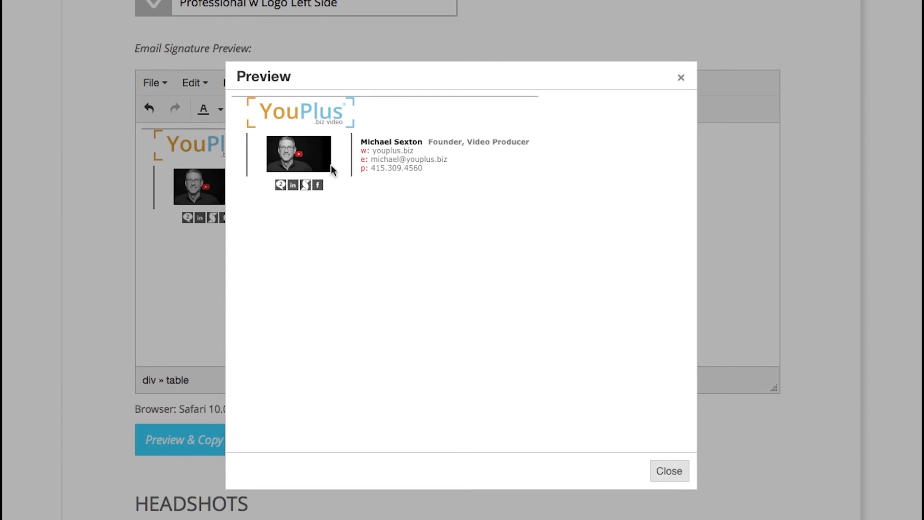
pyautogui.click(681, 79)
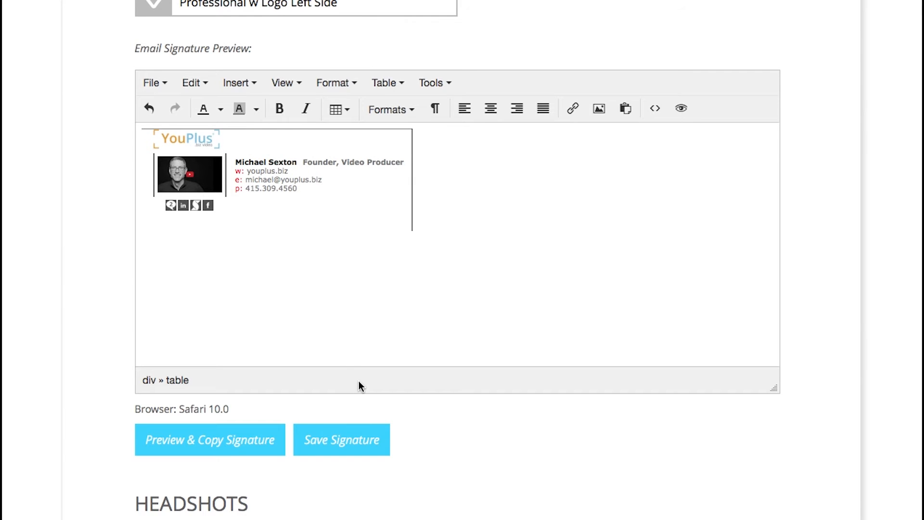
# Save the edited signature with Save Signature.
pyautogui.scroll(-3, 359, 383)
pyautogui.scroll(2, 359, 383)
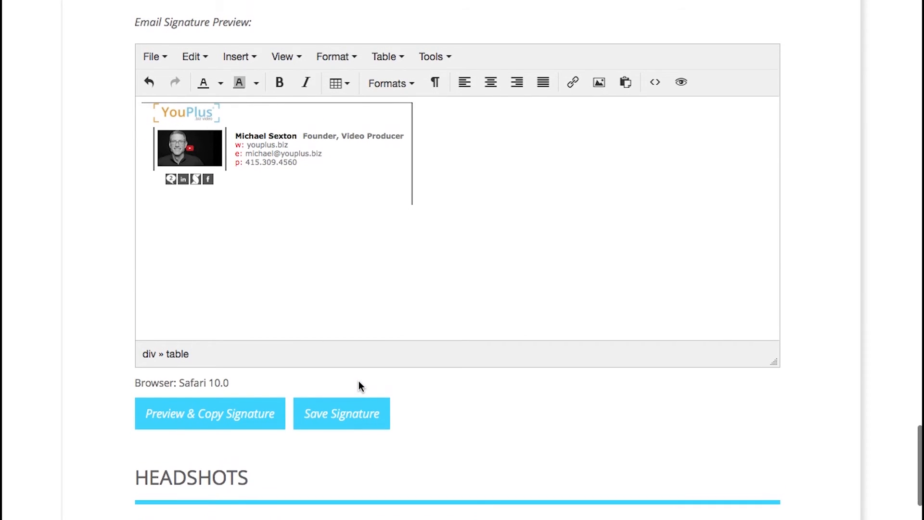
pyautogui.click(341, 417)
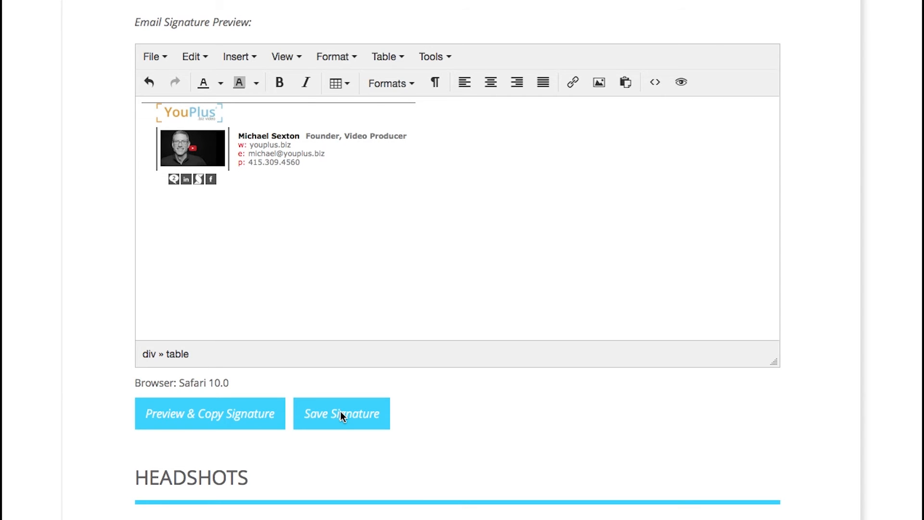
# Switch the theme to Professional, then back to Saved Signature to reload the stored design.
pyautogui.scroll(5, 359, 355)
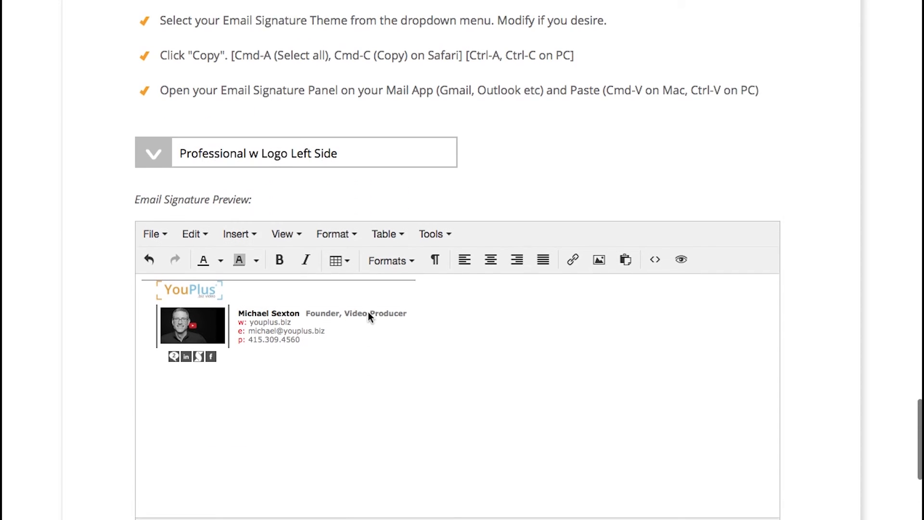
pyautogui.click(366, 165)
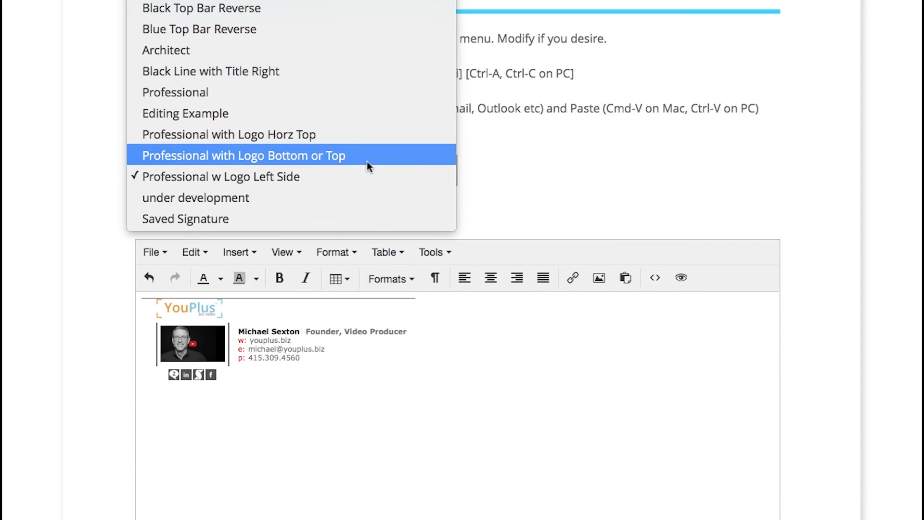
pyautogui.click(340, 93)
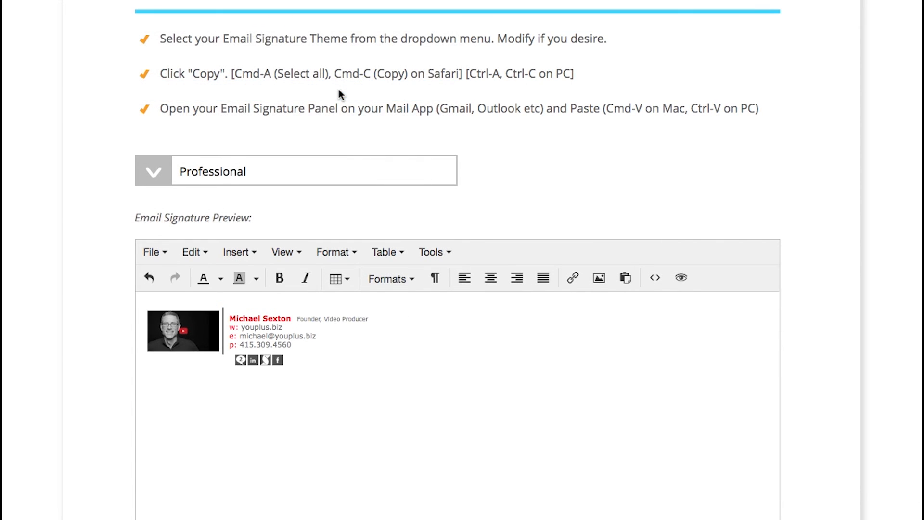
pyautogui.click(368, 162)
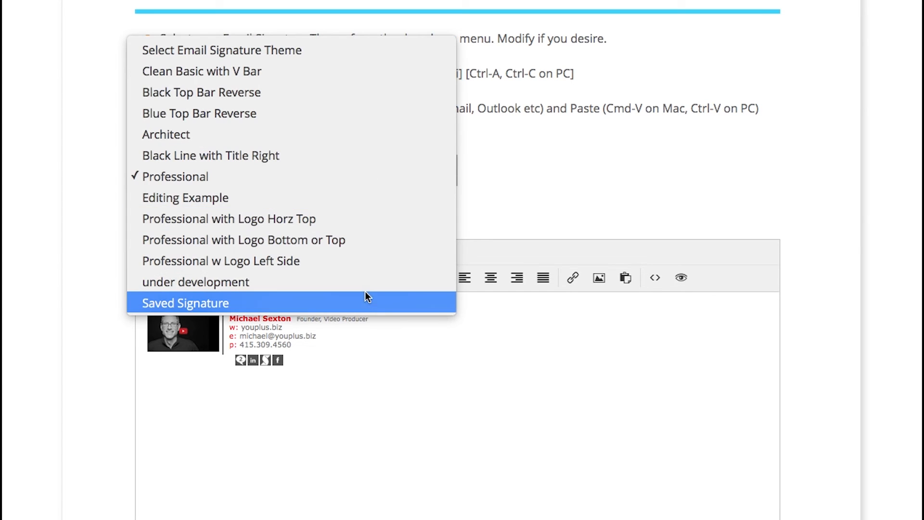
pyautogui.click(366, 302)
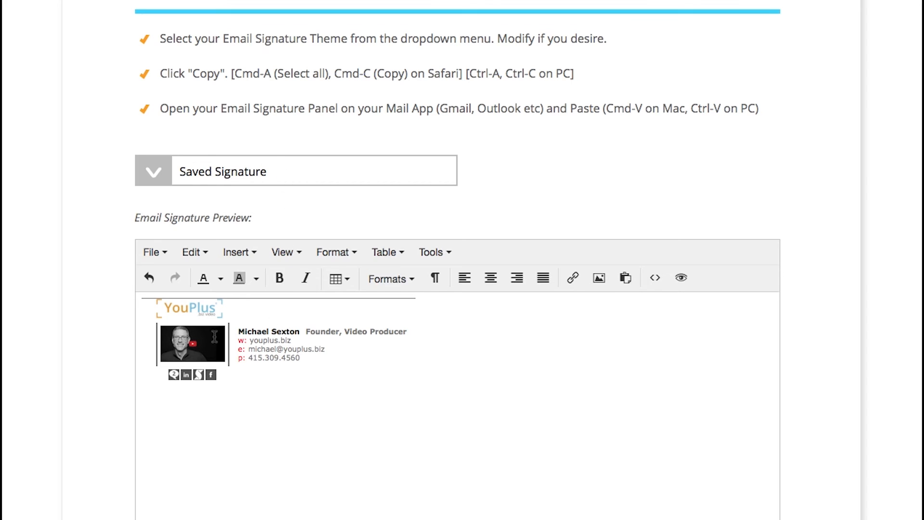
pyautogui.click(461, 390)
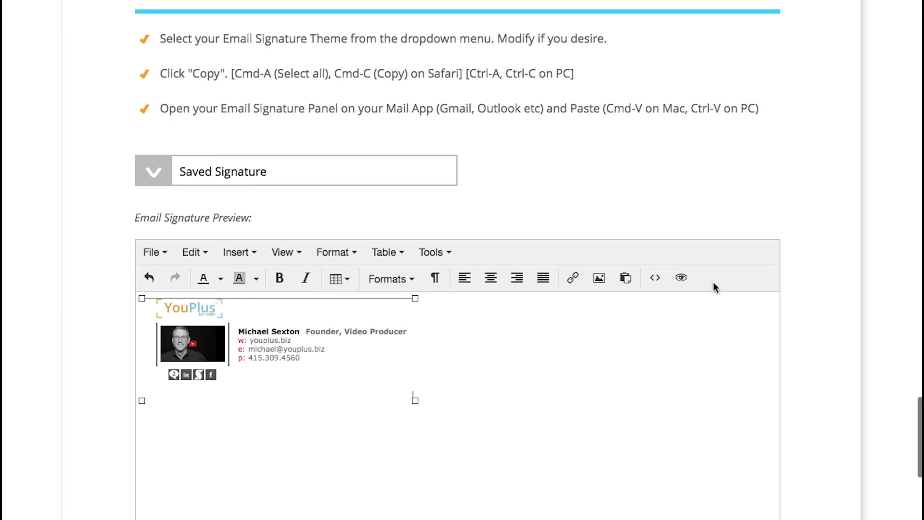
# In the HTML source, replace the photo's href with the LinkedIn icon's profile address.
pyautogui.click(656, 279)
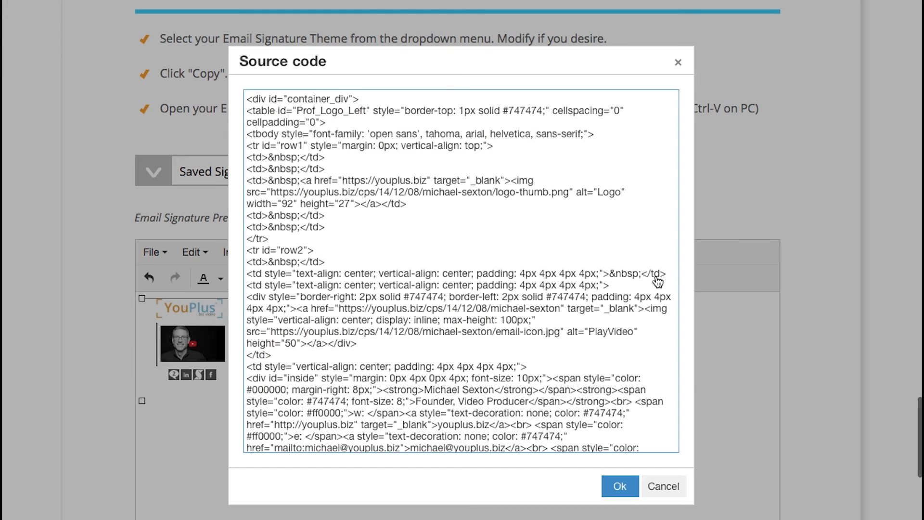
pyautogui.scroll(-5, 556, 409)
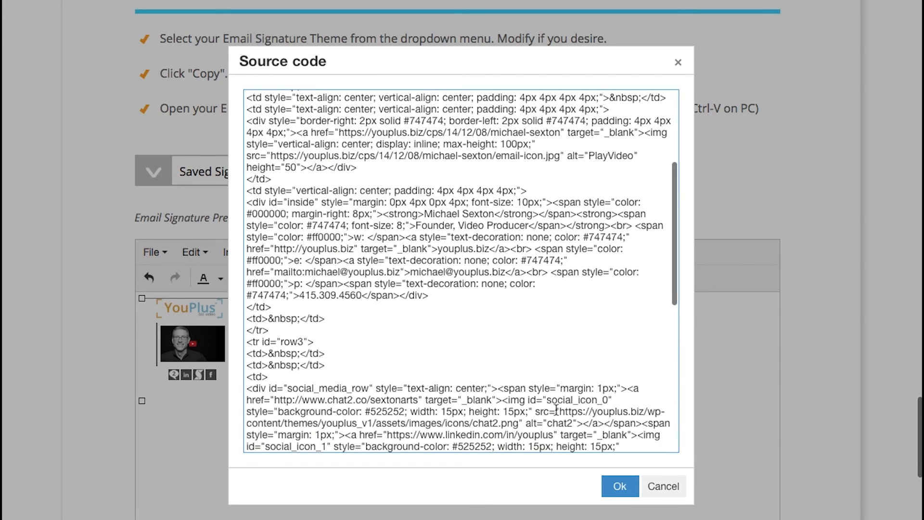
pyautogui.scroll(-5, 556, 409)
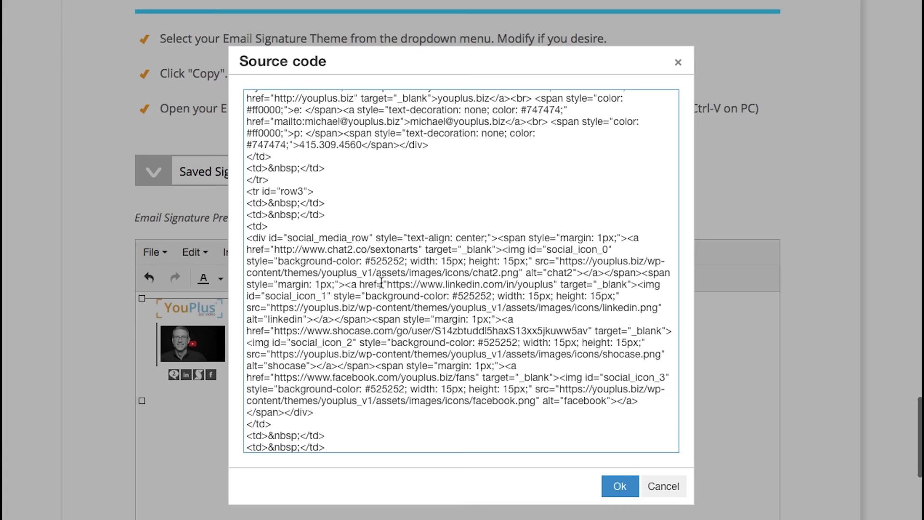
pyautogui.moveTo(387, 284); pyautogui.dragTo(554, 284)
pyautogui.hotkey('ctrl', 'c')
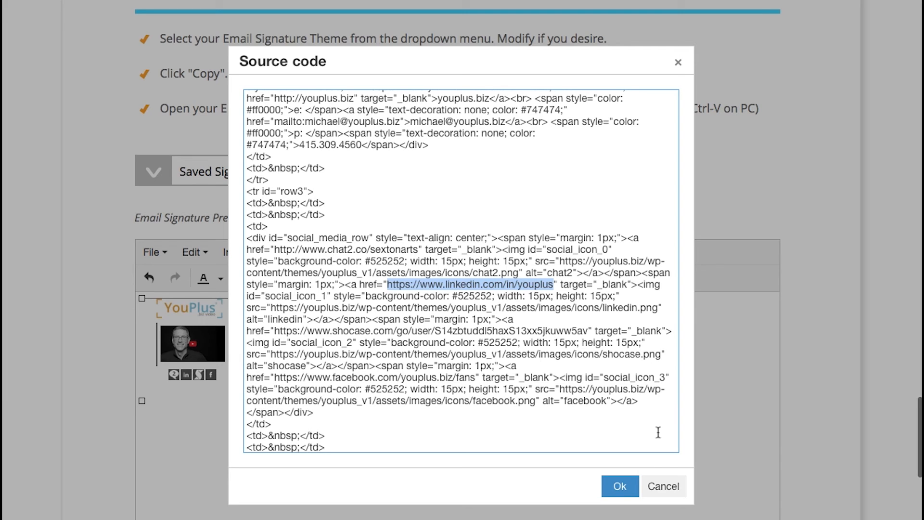
pyautogui.scroll(3, 573, 362)
pyautogui.scroll(5, 573, 362)
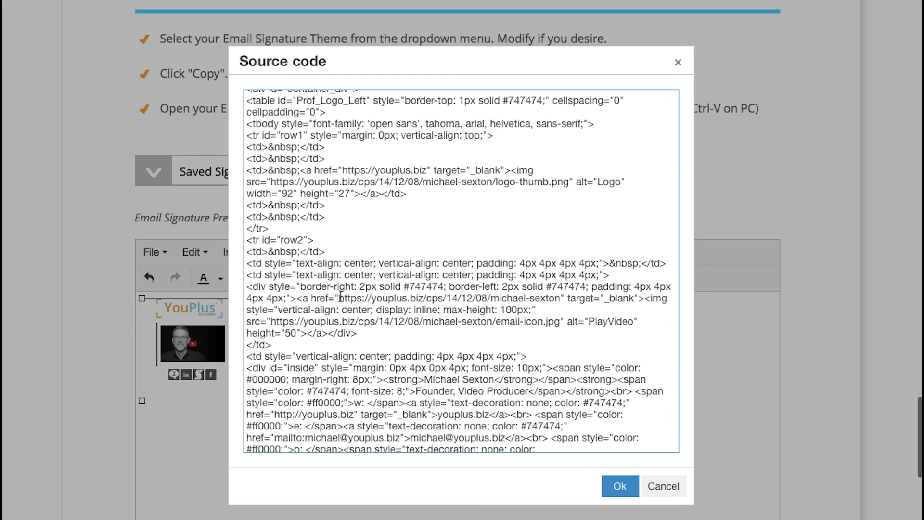
pyautogui.moveTo(339, 298); pyautogui.dragTo(561, 301)
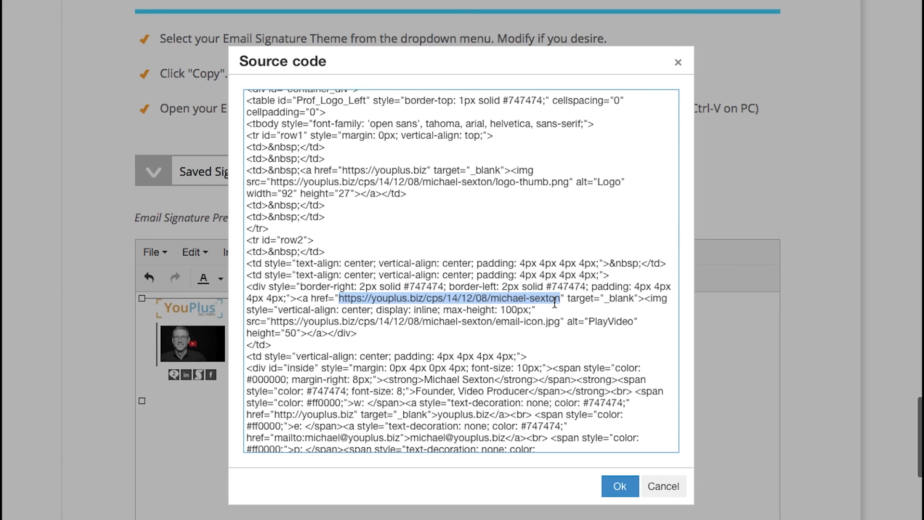
pyautogui.hotkey('ctrl', 'v')
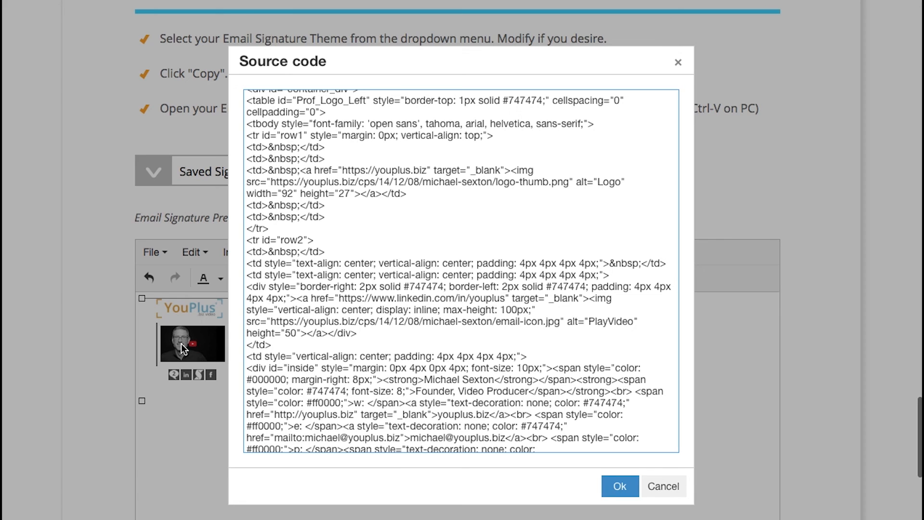
pyautogui.click(620, 486)
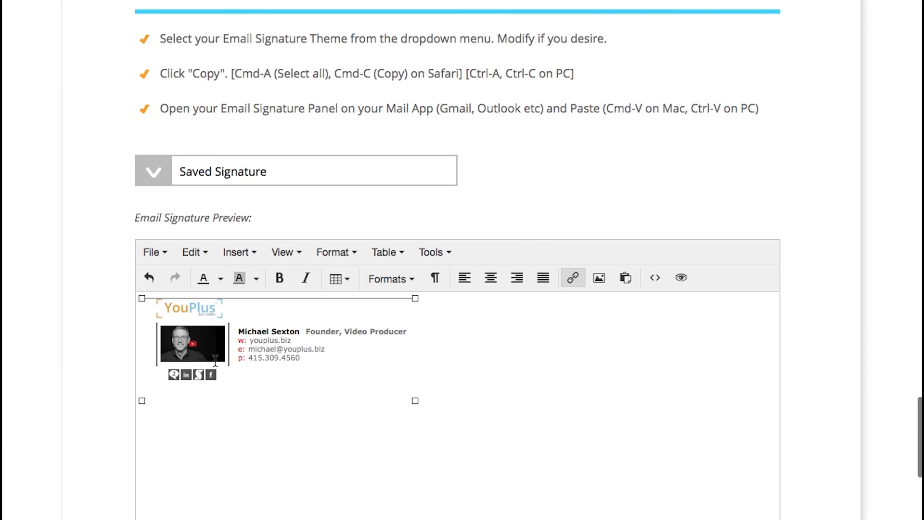
pyautogui.scroll(-5, 343, 404)
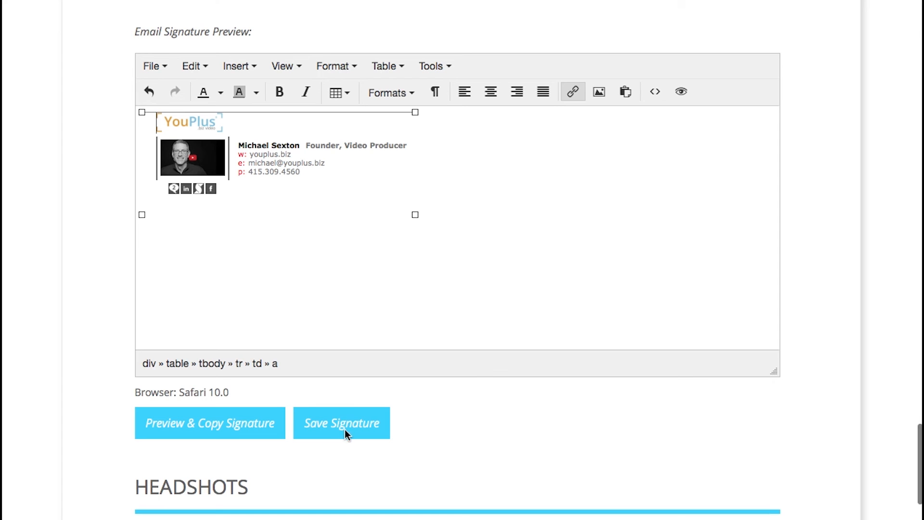